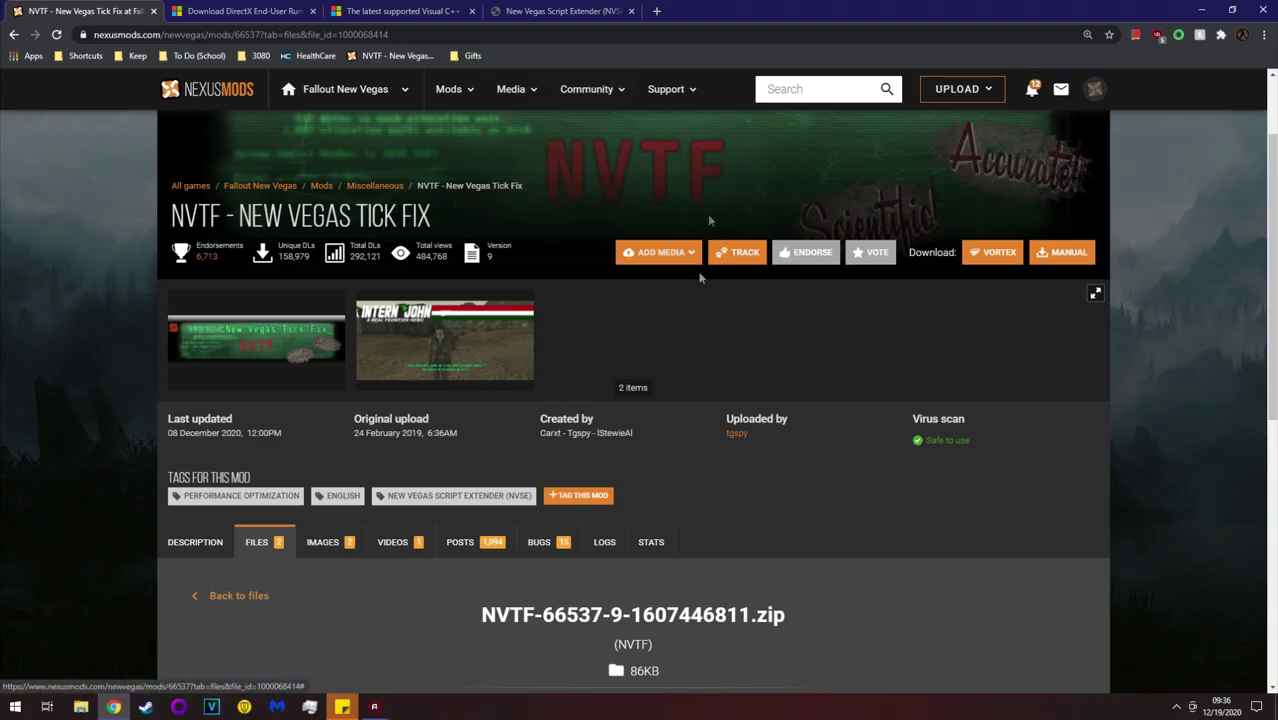
# Check the NVTF description's requirements: DirectX End User Runtime, NVSE and Visual C++ 2019 x86
pyautogui.scroll(-4, 738, 497)
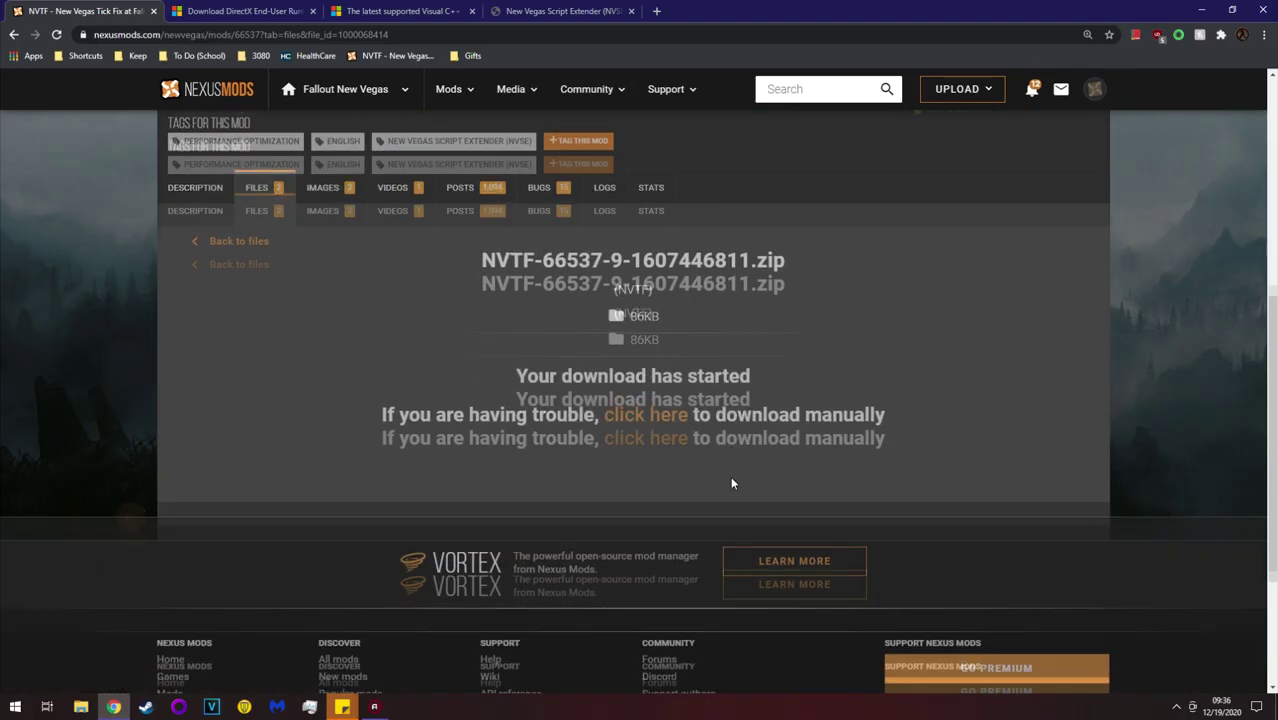
pyautogui.click(196, 188)
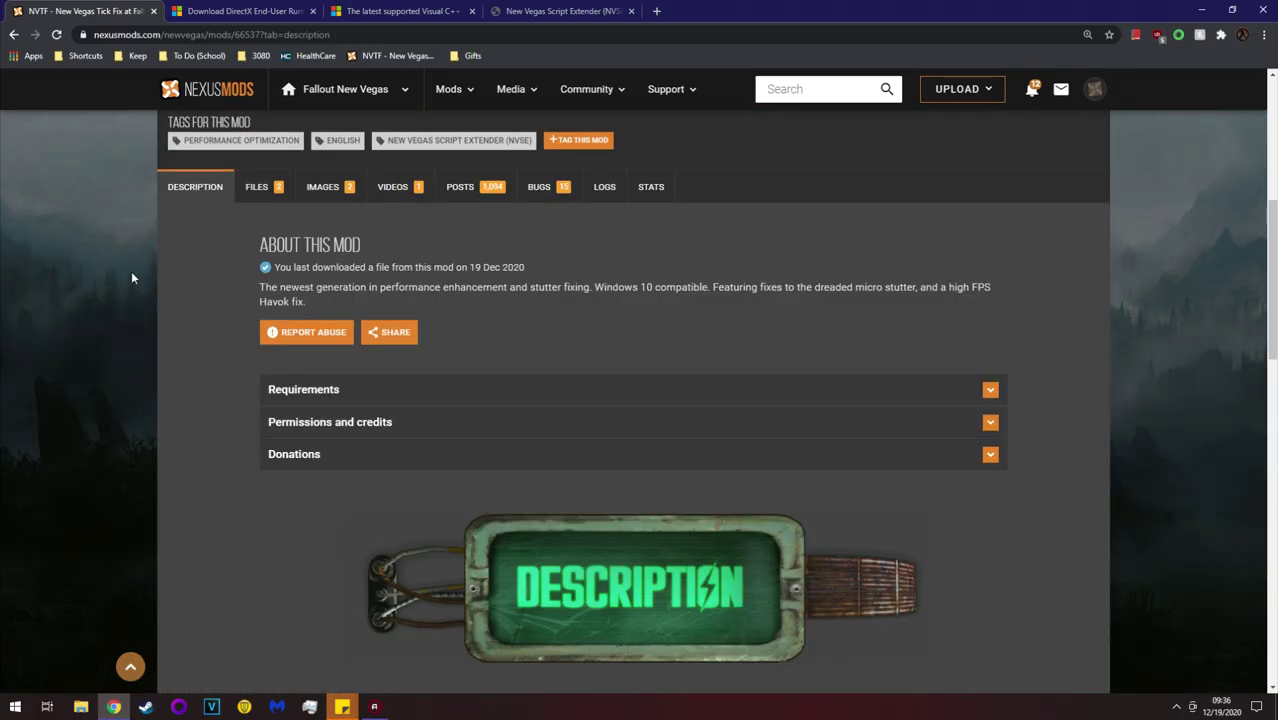
pyautogui.scroll(-3, 131, 271)
pyautogui.scroll(3, 308, 394)
pyautogui.click(306, 390)
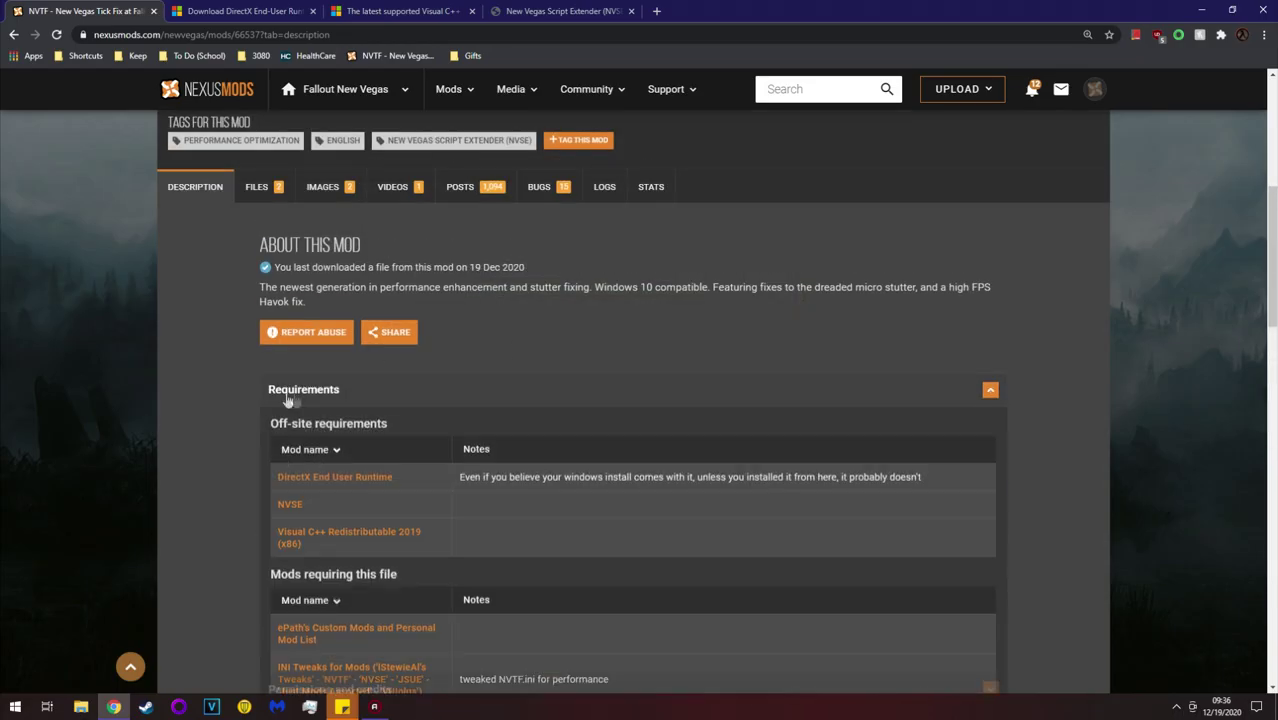
pyautogui.scroll(-2, 214, 391)
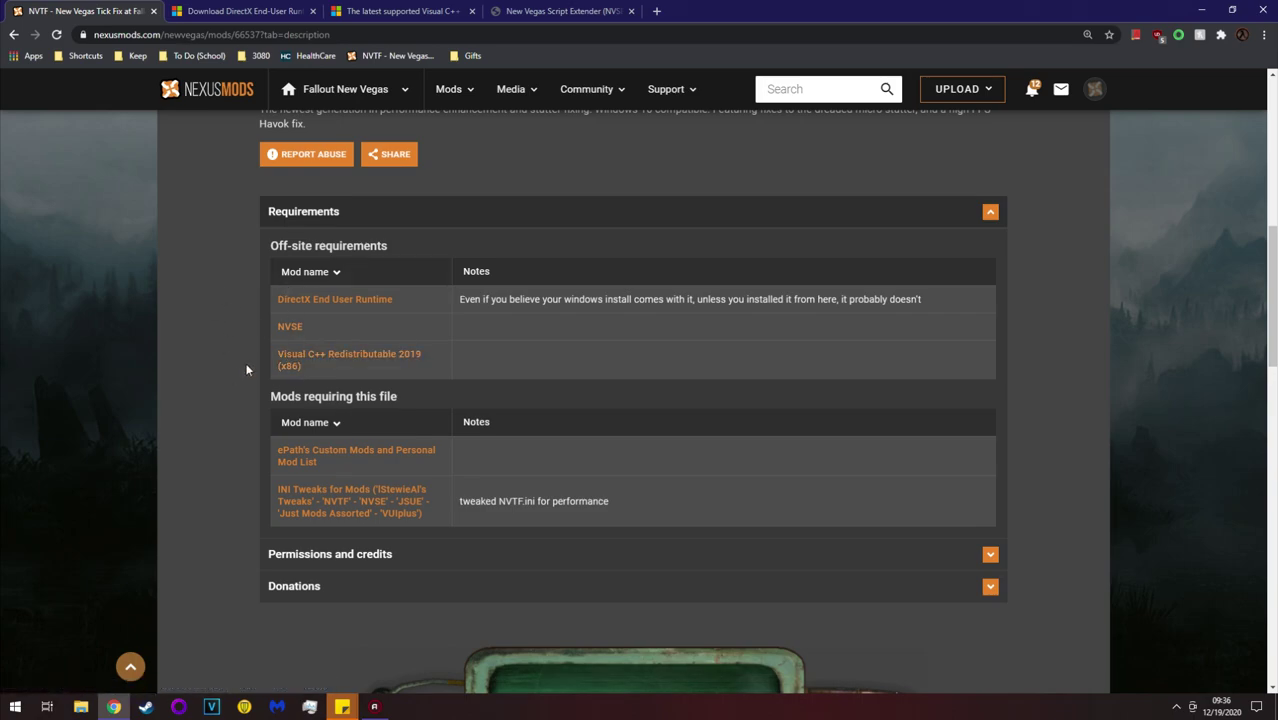
pyautogui.scroll(10, 223, 346)
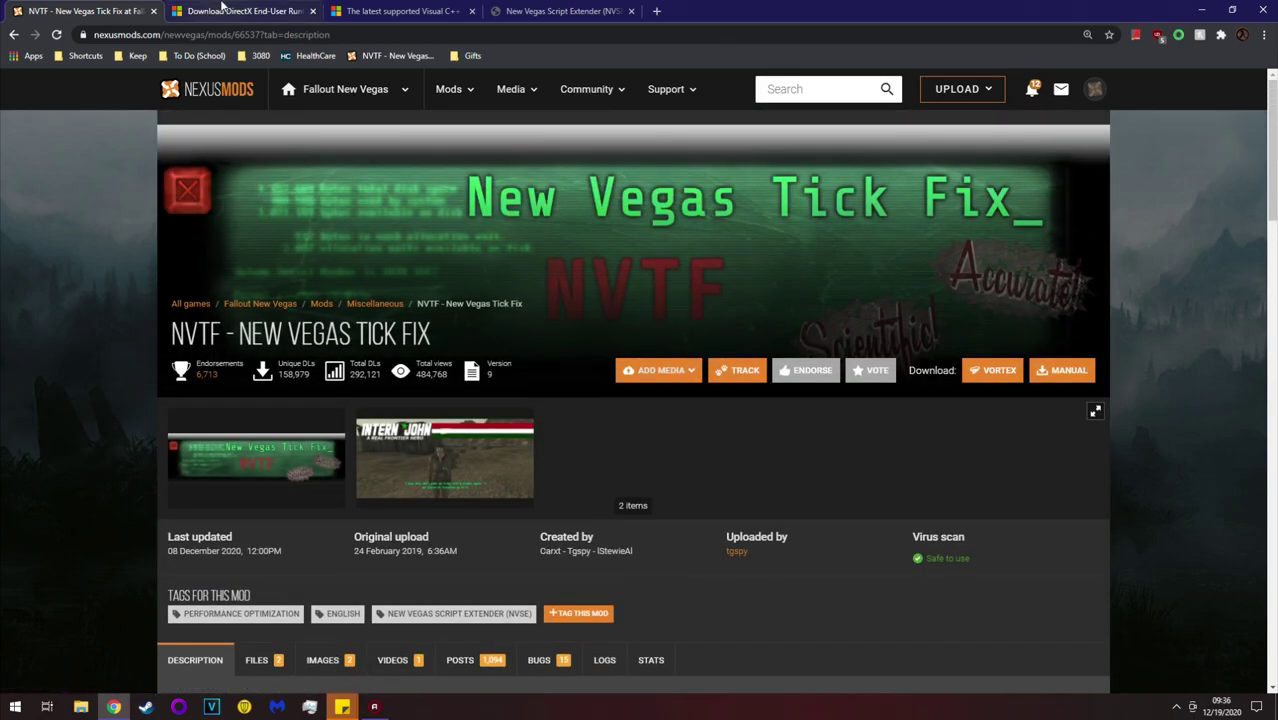
# Download the English DirectX End-User Runtime web installer, dxwebsetup.exe
pyautogui.click(240, 11)
pyautogui.scroll(-3, 434, 280)
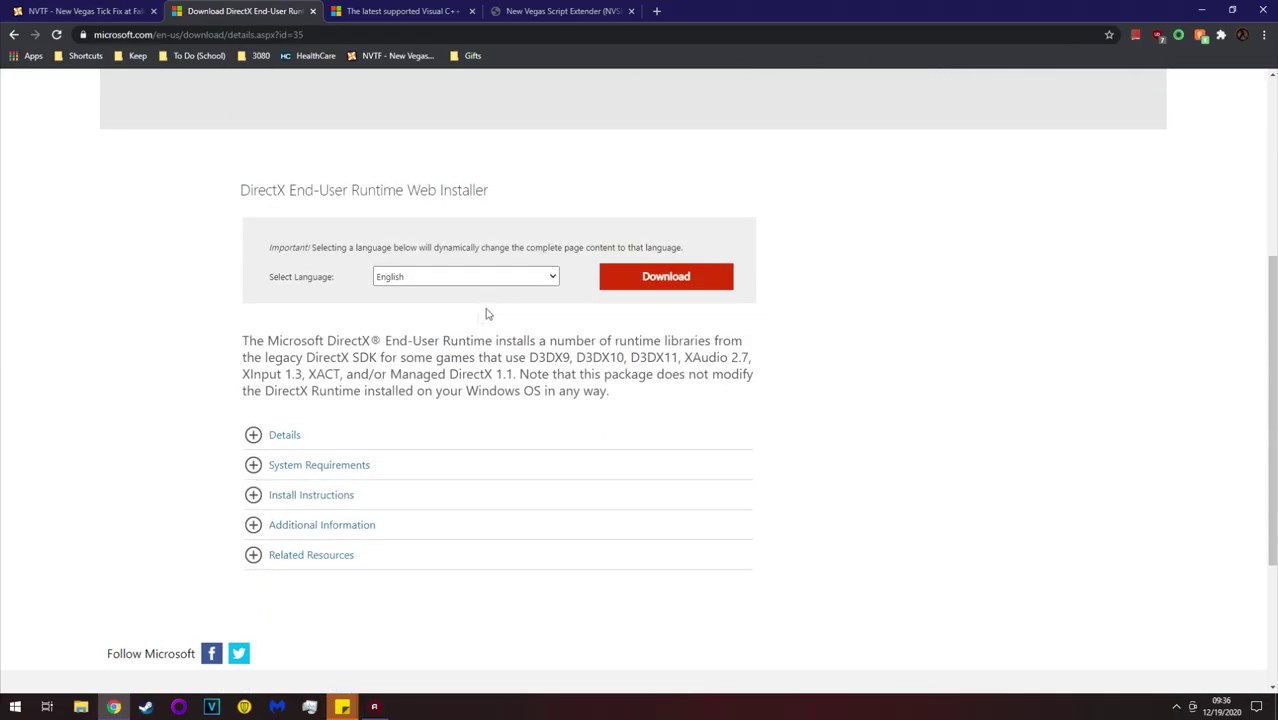
pyautogui.click(444, 281)
pyautogui.click(444, 281)
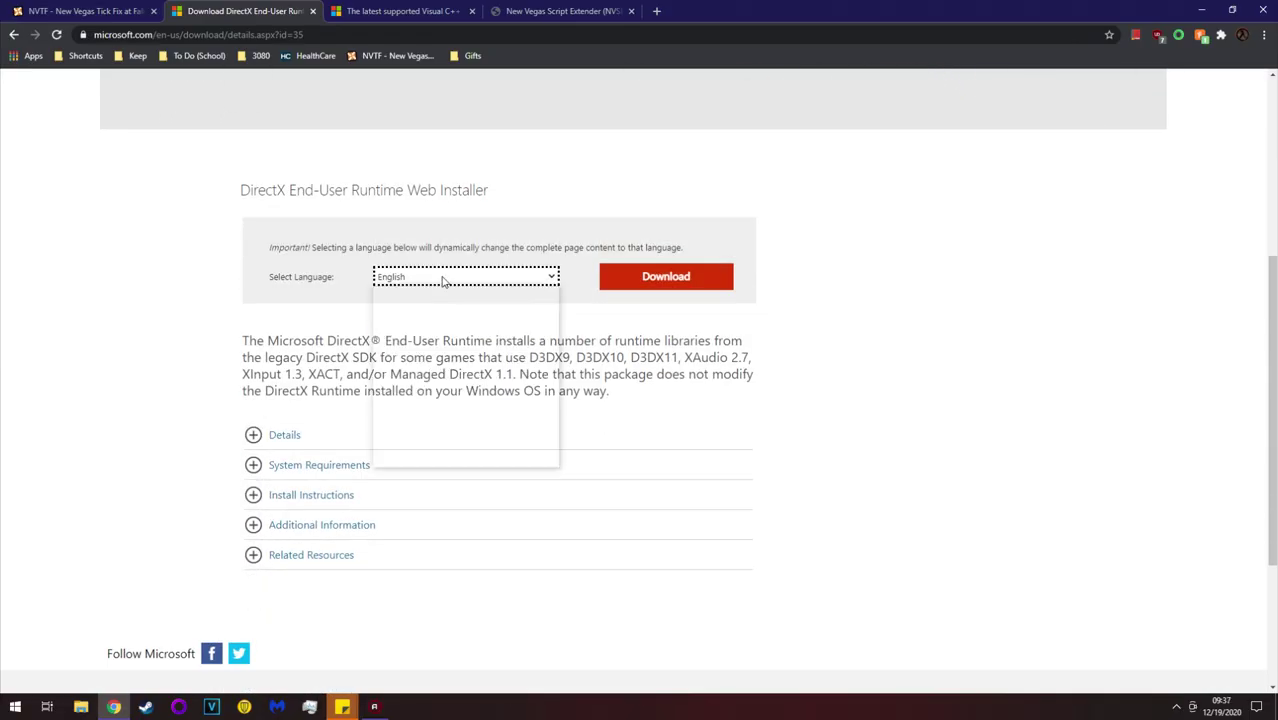
pyautogui.click(642, 280)
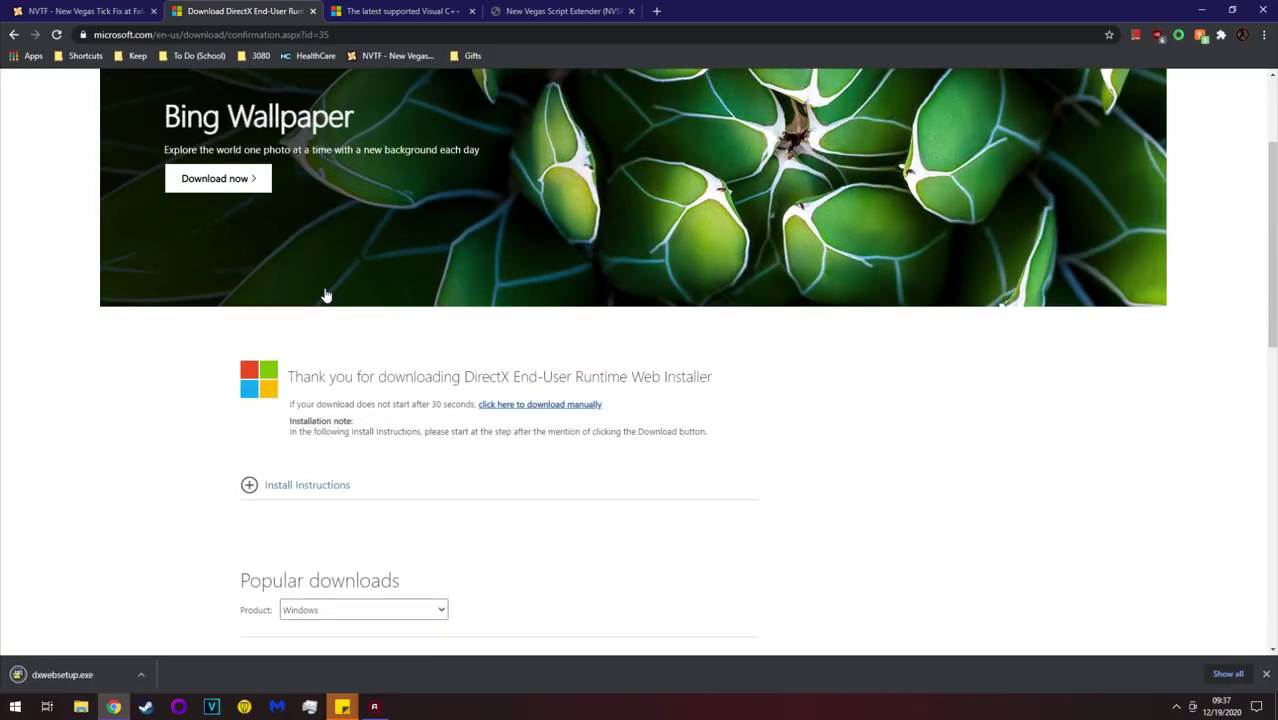
pyautogui.click(378, 10)
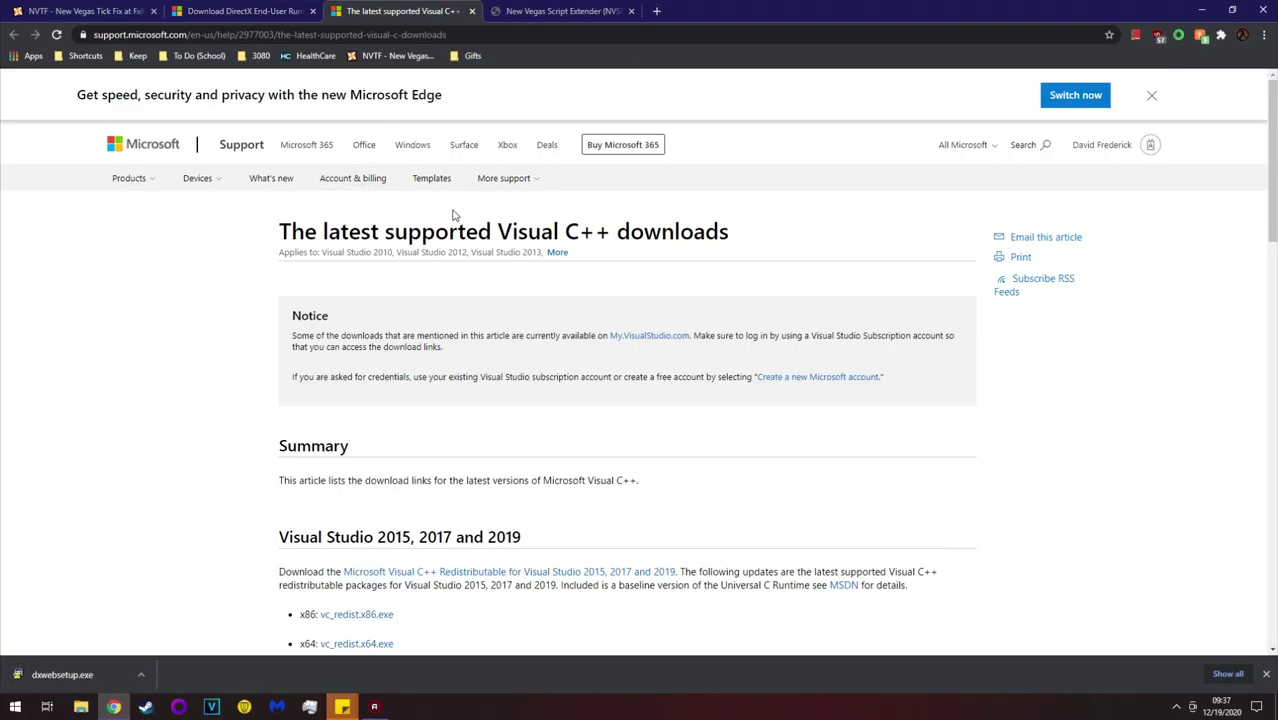
# Download the Visual Studio 2015–2019 x86 redistributable, vc_redist.x86.exe
pyautogui.scroll(-2, 474, 299)
pyautogui.scroll(-2, 490, 292)
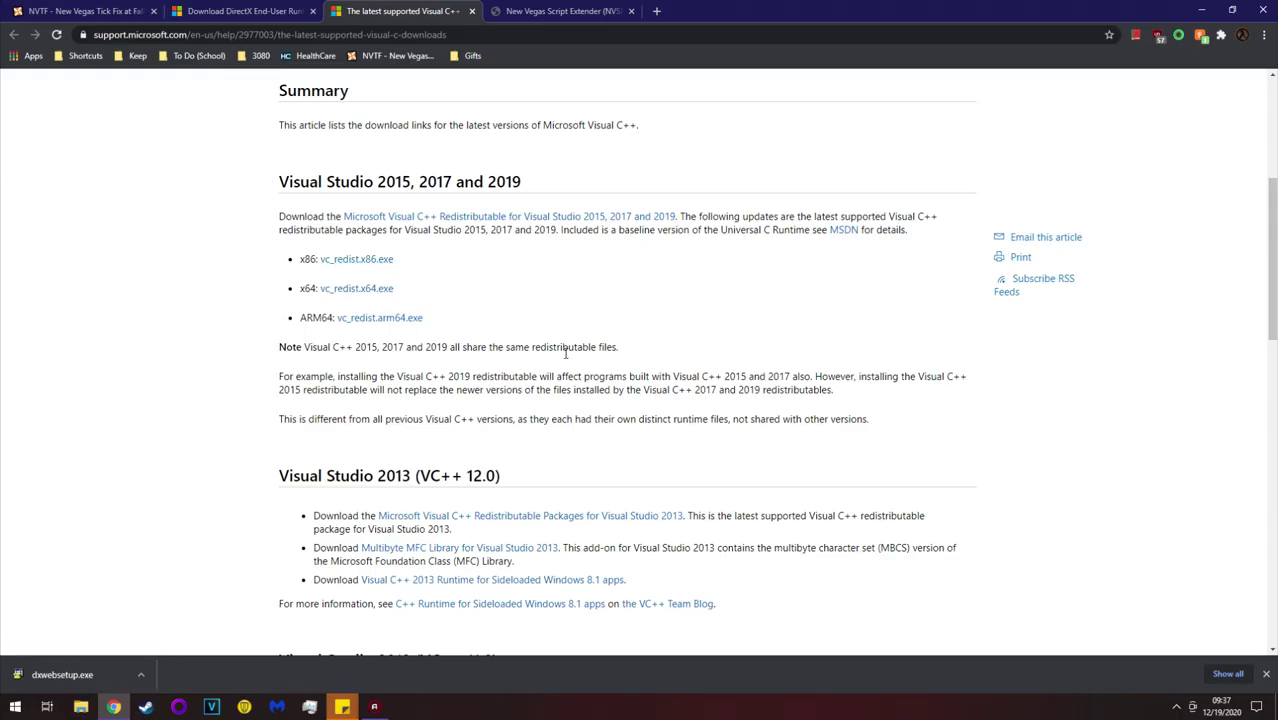
pyautogui.click(345, 261)
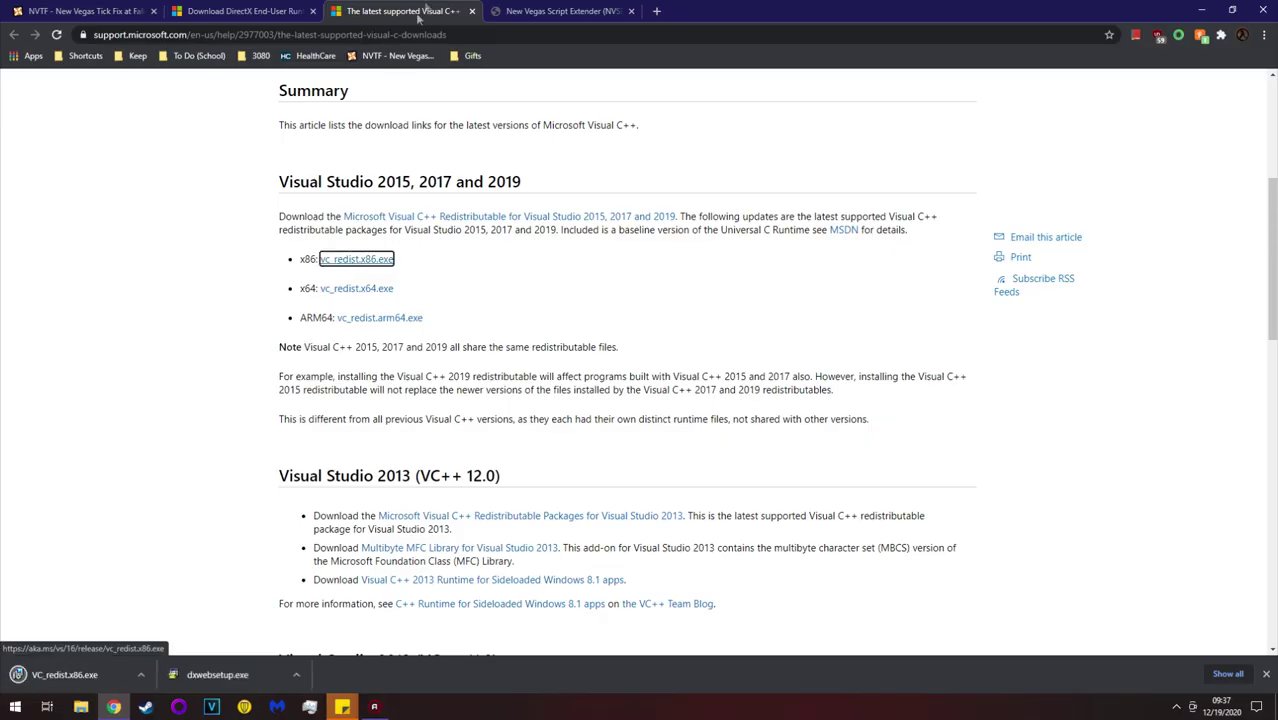
pyautogui.click(562, 11)
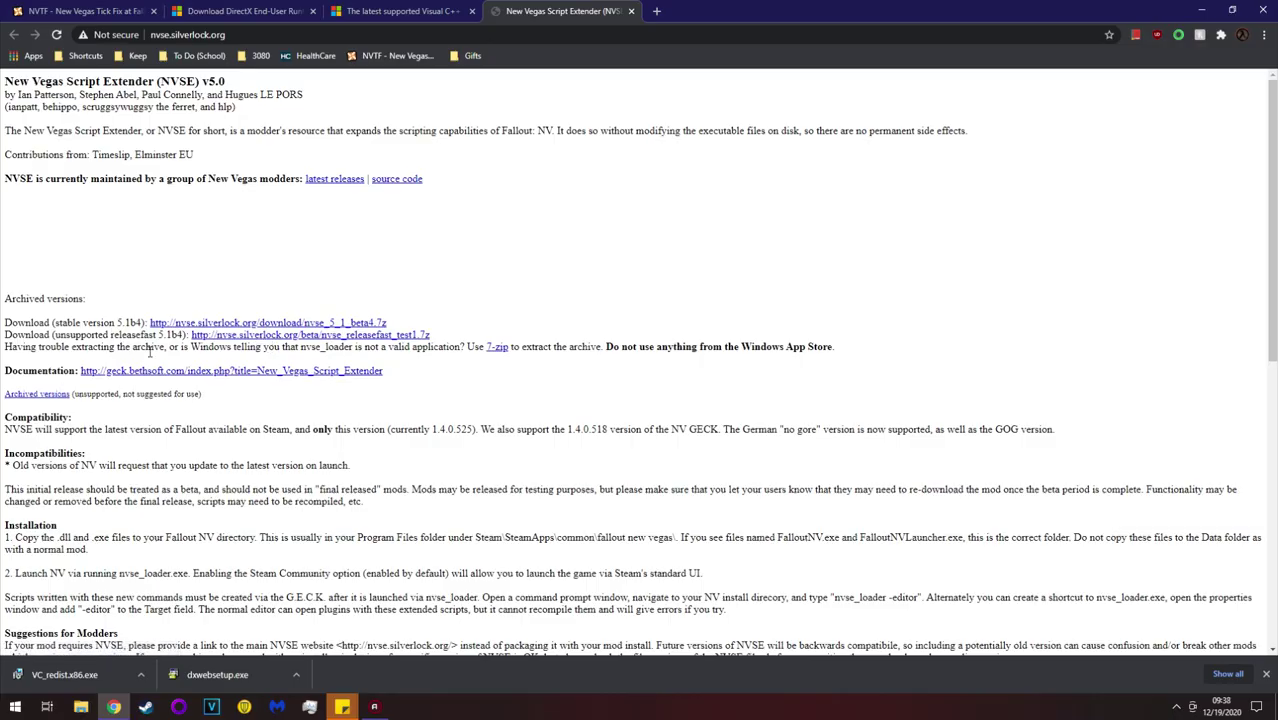
# Download the stable NVSE archive nvse_5_1_beta4.7z and return to the NVTF page
pyautogui.click(357, 323)
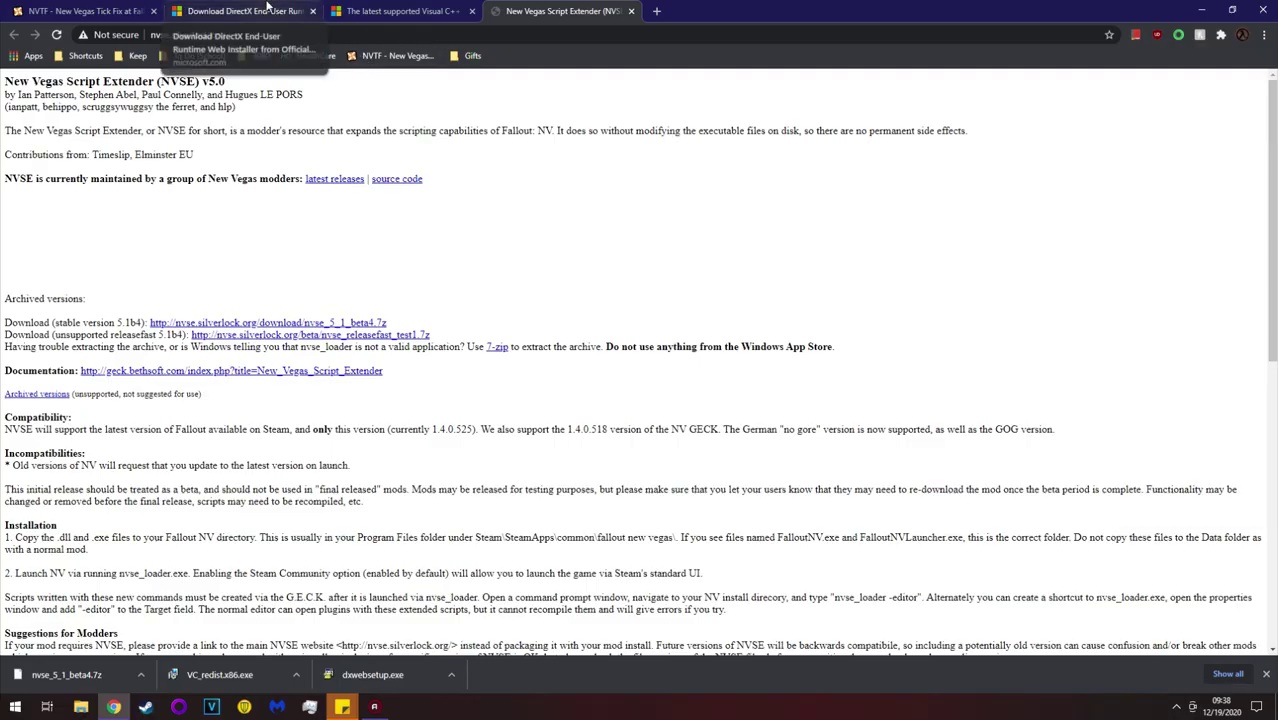
pyautogui.click(80, 11)
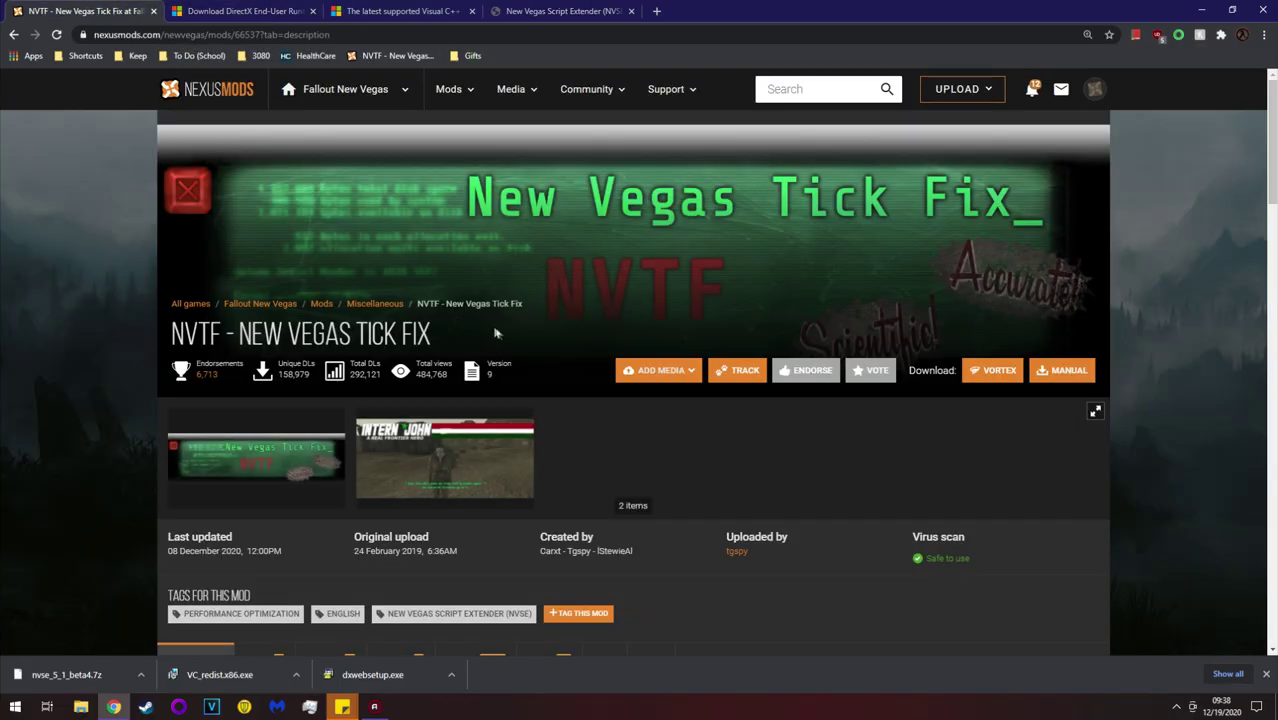
# Start the free Slow Download of the main NVTF file, then open File Explorer on This PC
pyautogui.scroll(-3, 490, 320)
pyautogui.click(256, 312)
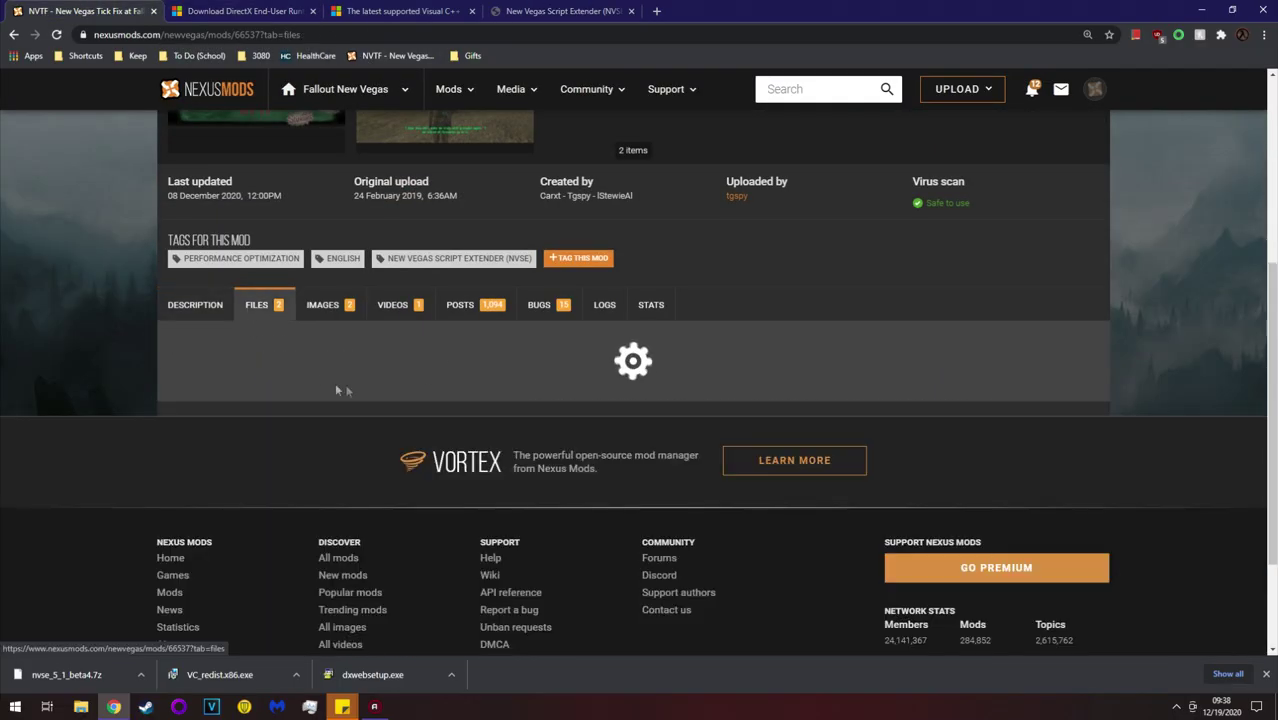
pyautogui.scroll(-2, 385, 340)
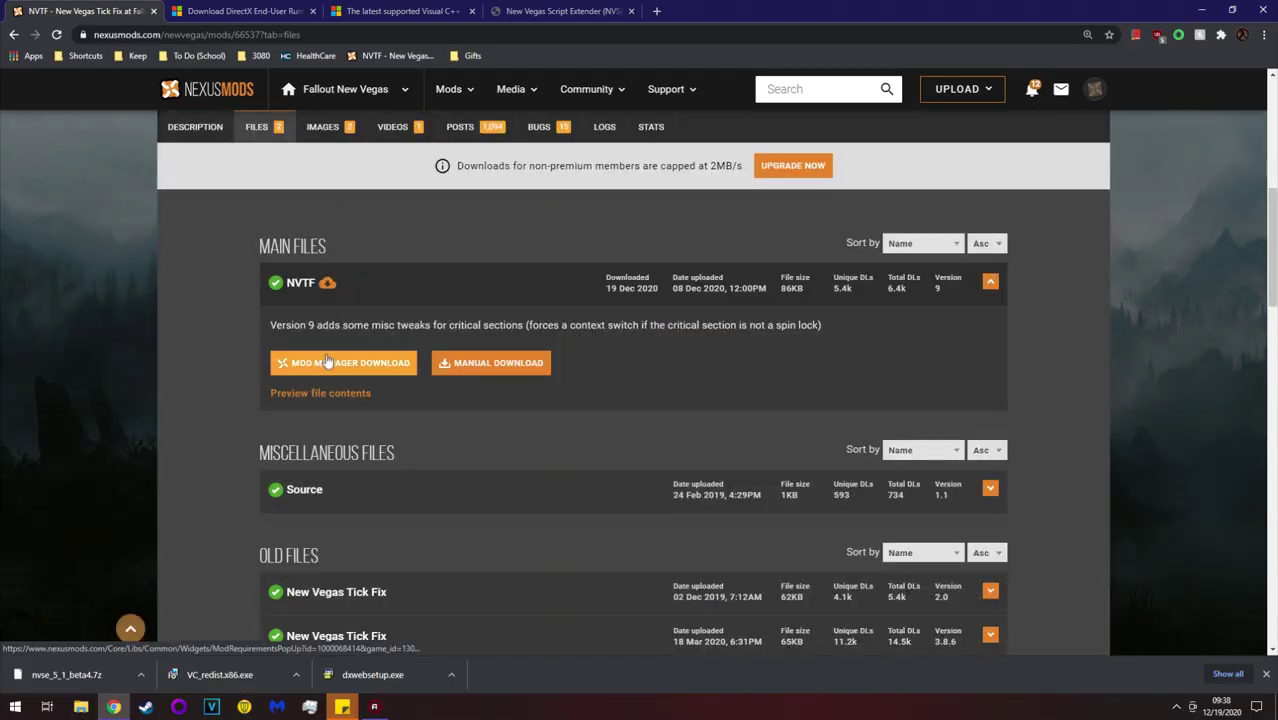
pyautogui.click(497, 365)
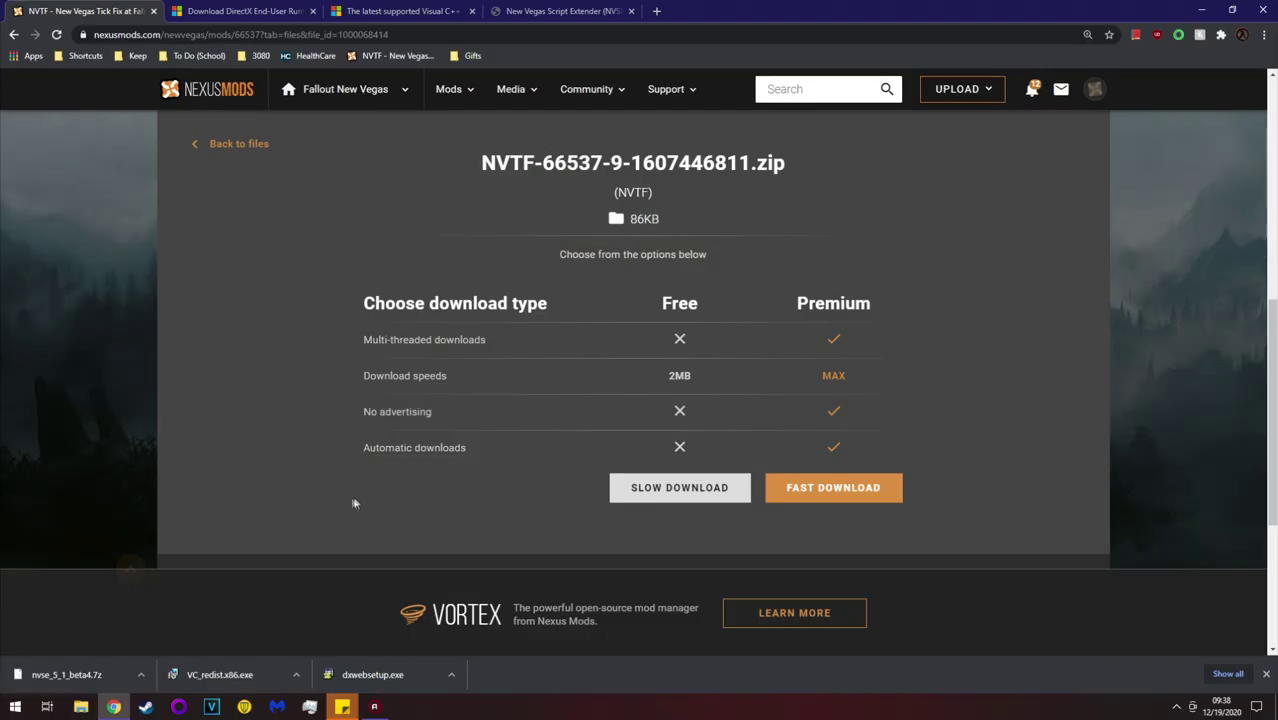
pyautogui.click(662, 491)
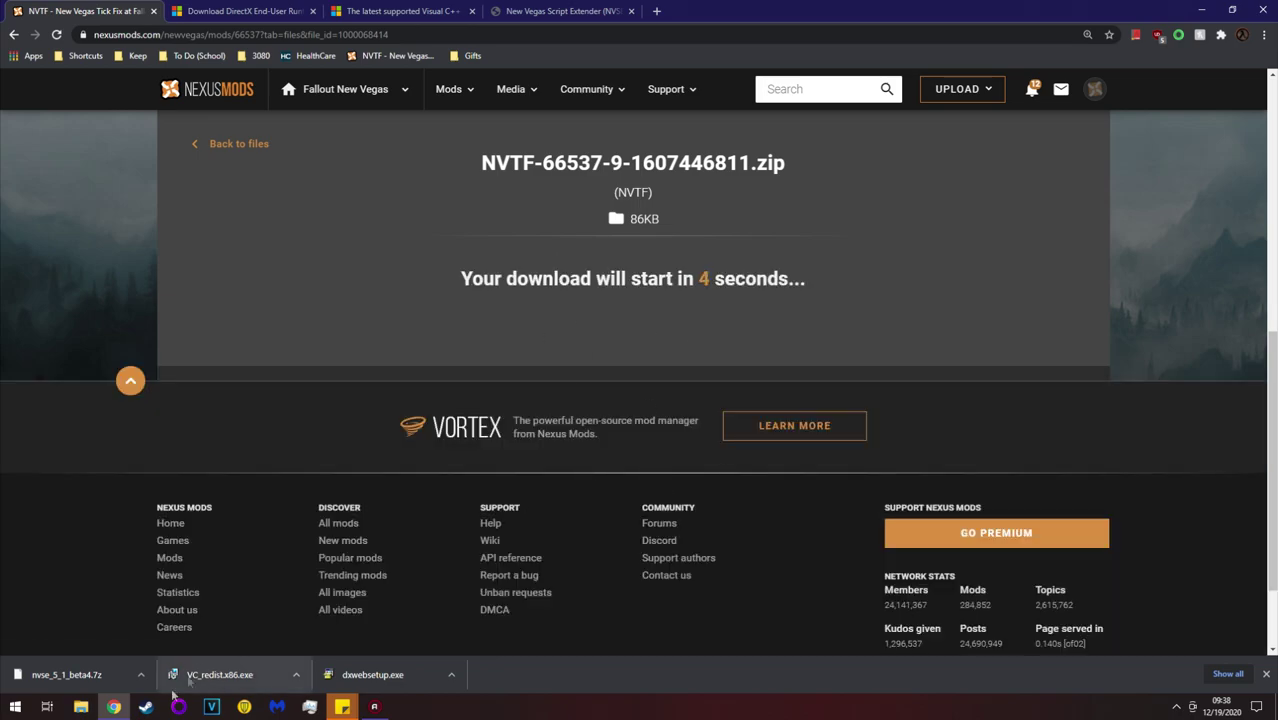
pyautogui.press('super+e')
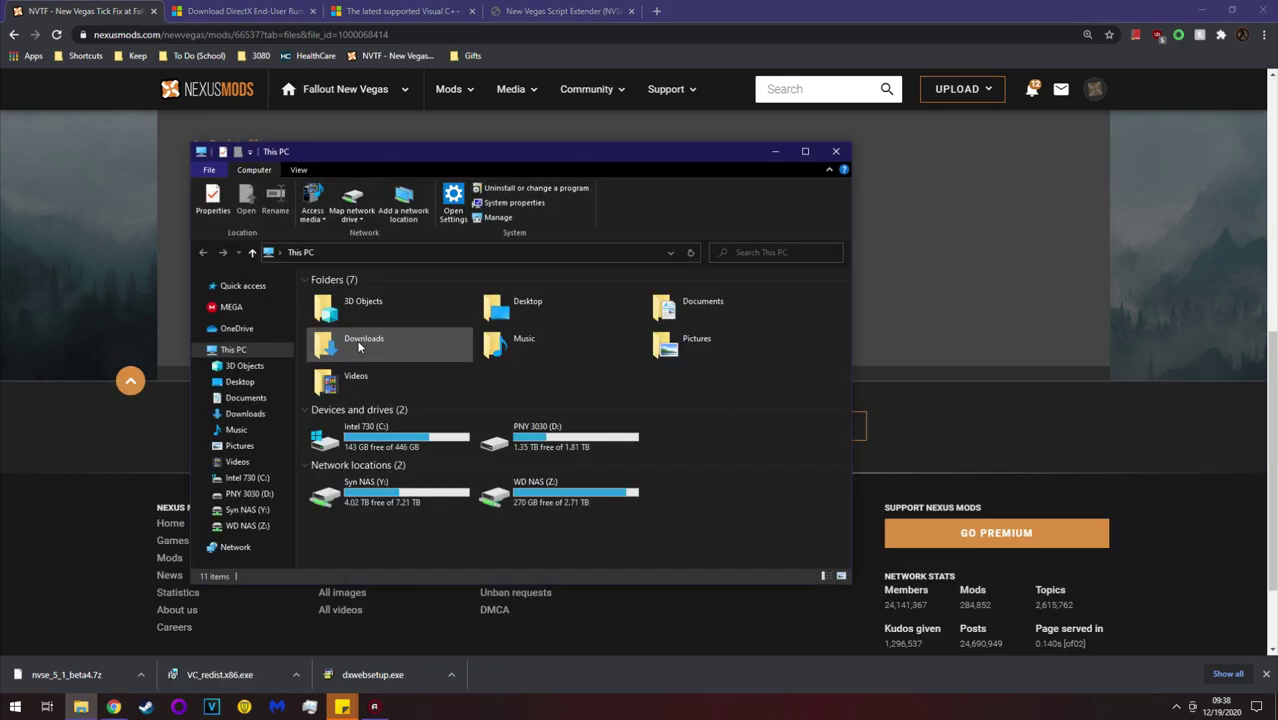
# Delete the duplicate NVTF (1) zip from the Downloads folder
pyautogui.doubleClick(362, 338)
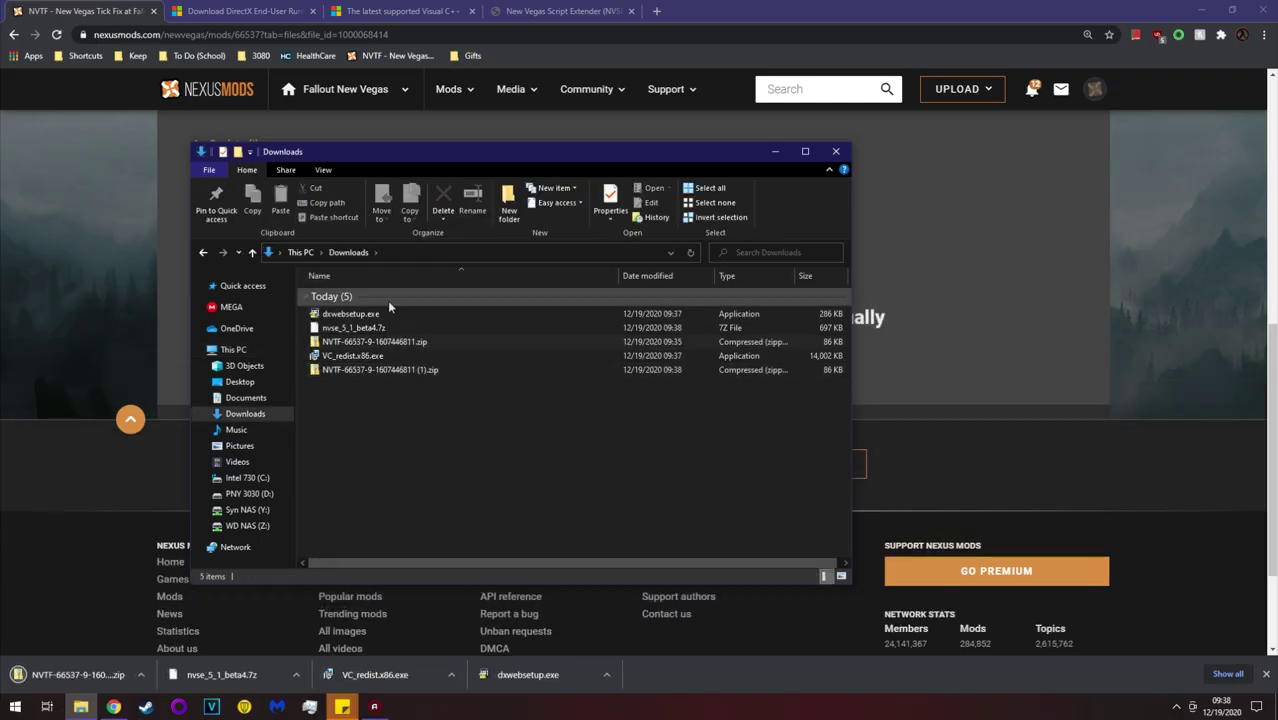
pyautogui.click(374, 371)
pyautogui.click(443, 195)
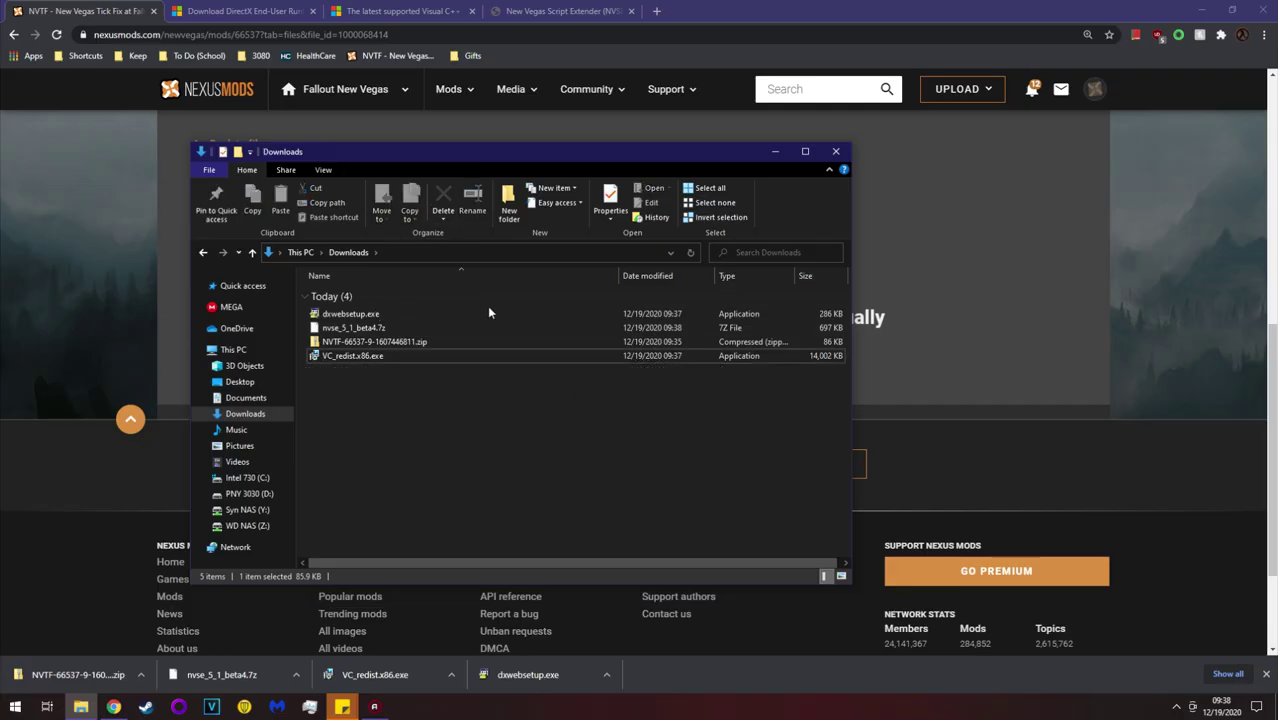
# Scan all four downloaded files with Malwarebytes
pyautogui.moveTo(386, 443); pyautogui.dragTo(335, 306)
pyautogui.rightClick(378, 343)
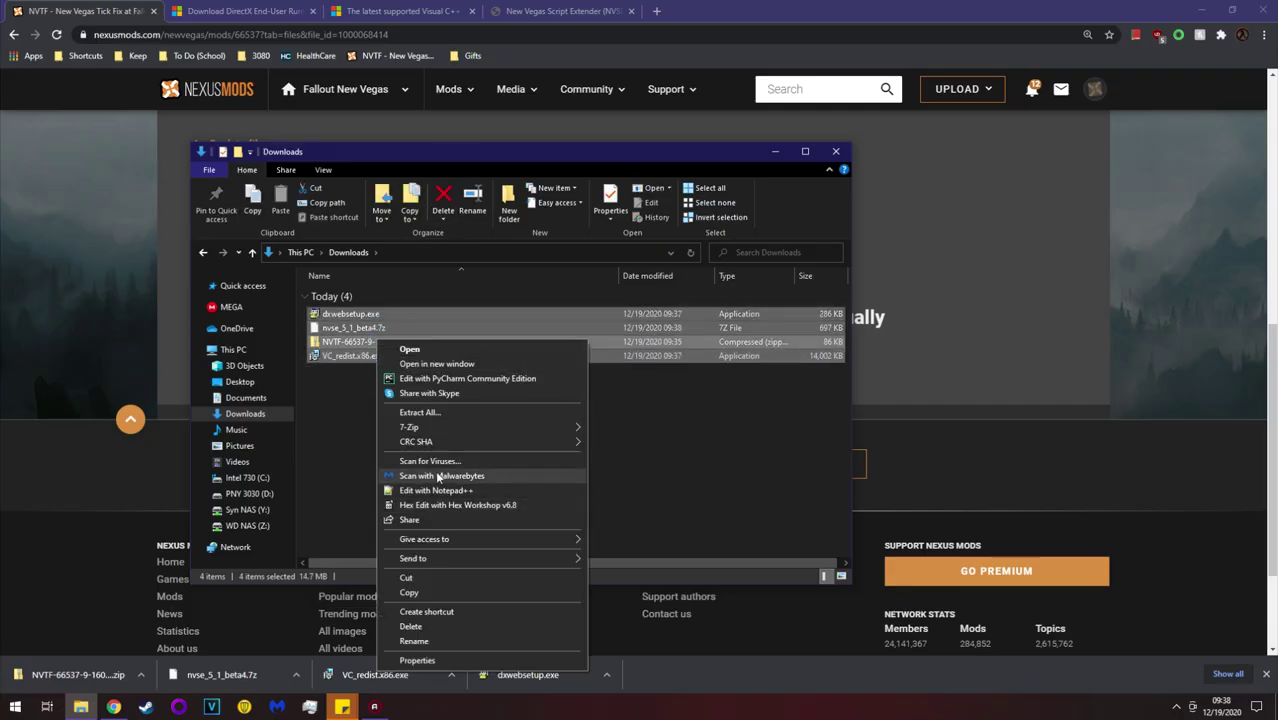
pyautogui.press('Escape')
pyautogui.rightClick(381, 342)
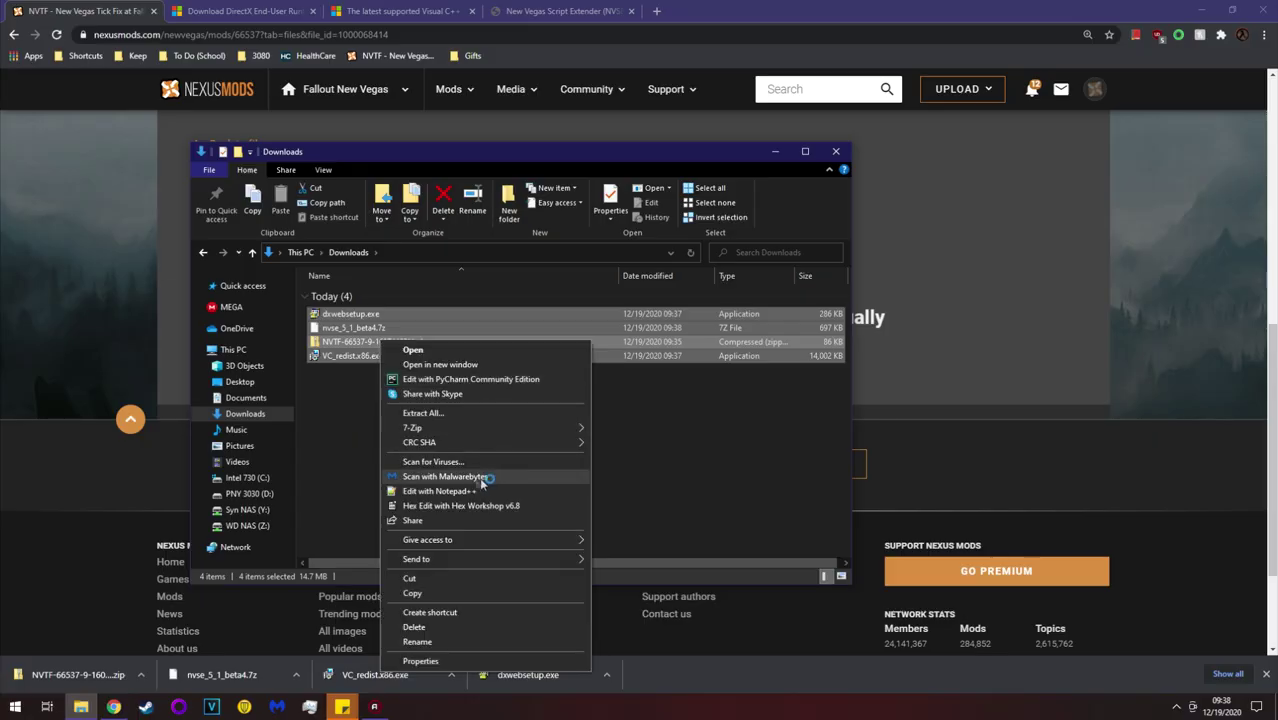
pyautogui.click(434, 463)
pyautogui.click(442, 429)
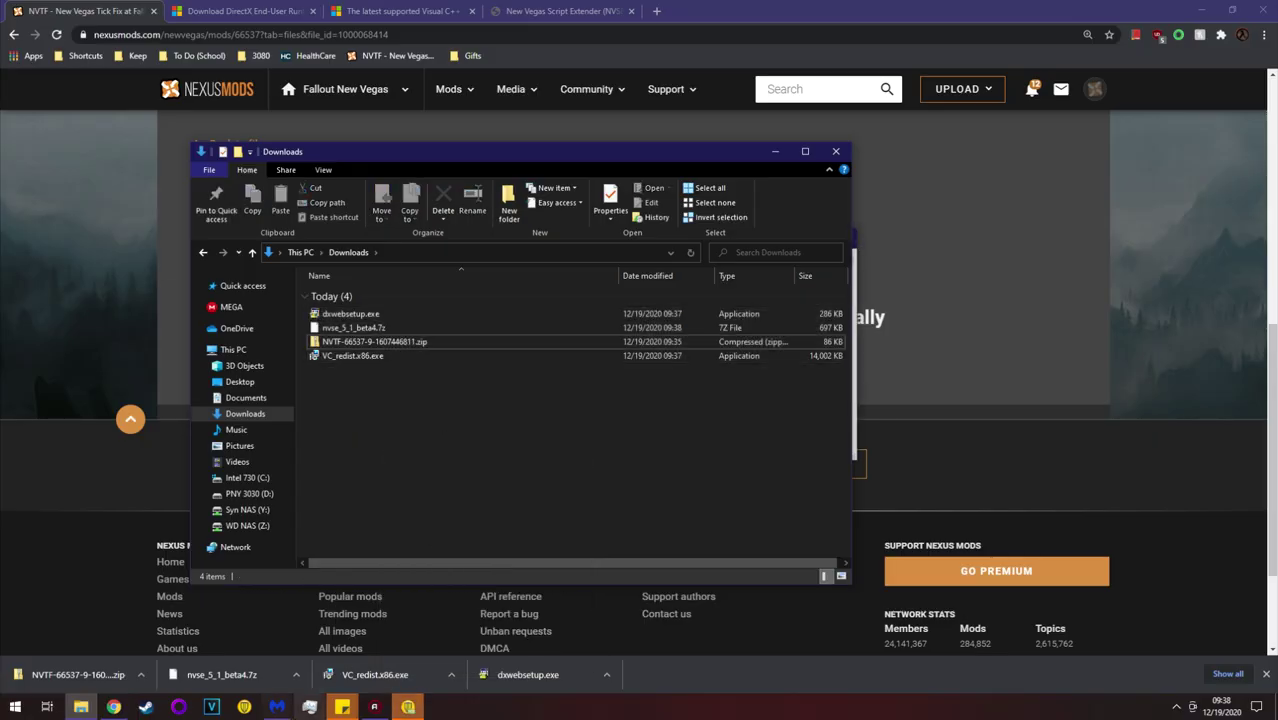
pyautogui.click(277, 707)
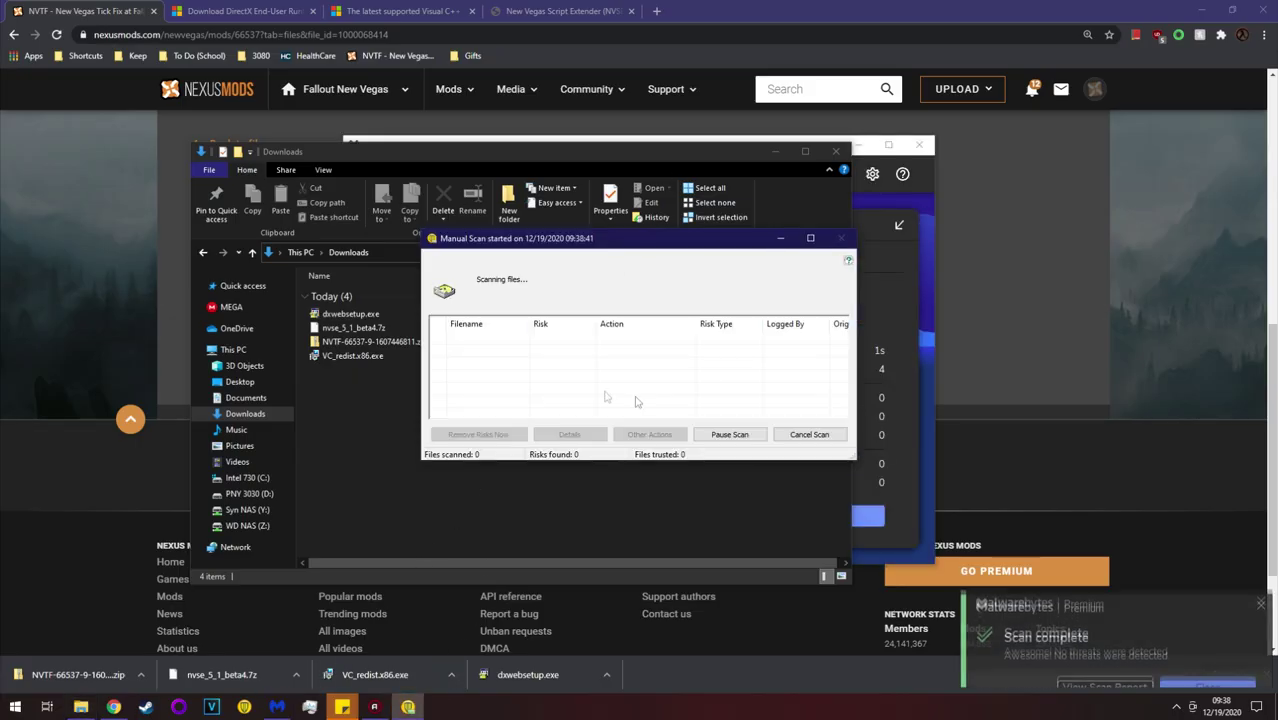
# Confirm the Custom Scan reports 0 threats, minimize Malwarebytes and close the Manual Scan dialog
pyautogui.click(876, 260)
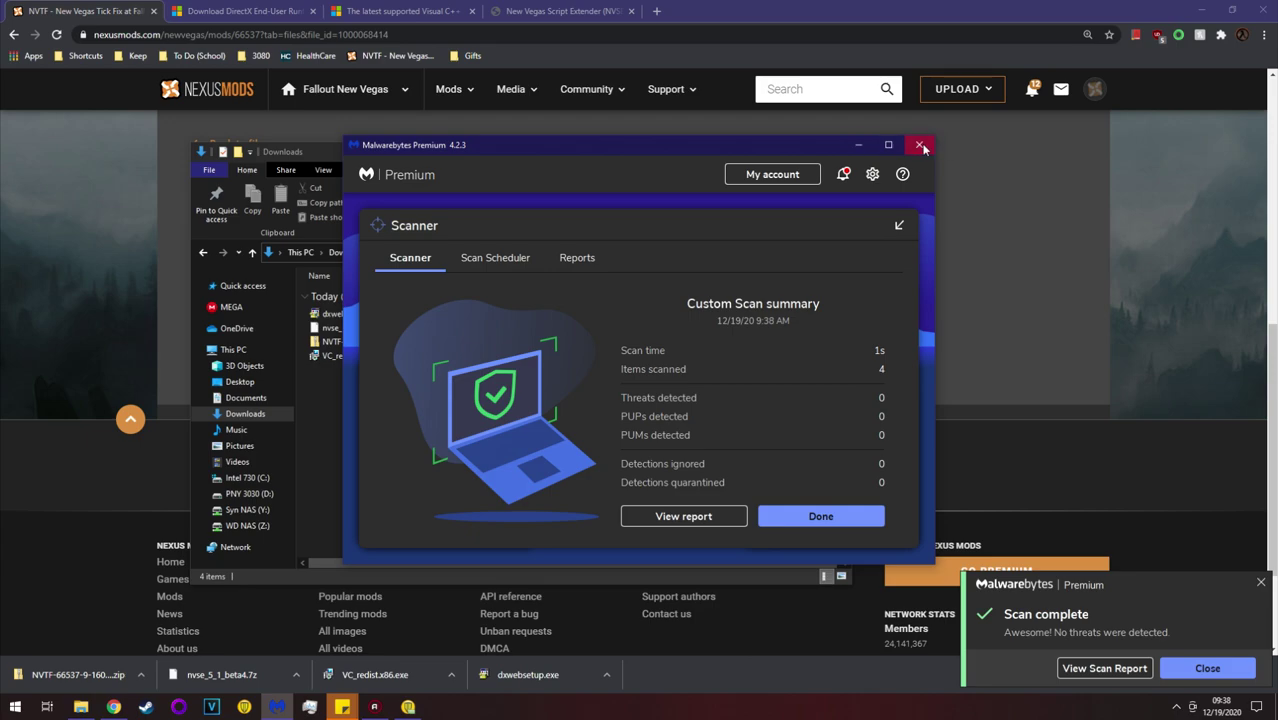
pyautogui.click(858, 146)
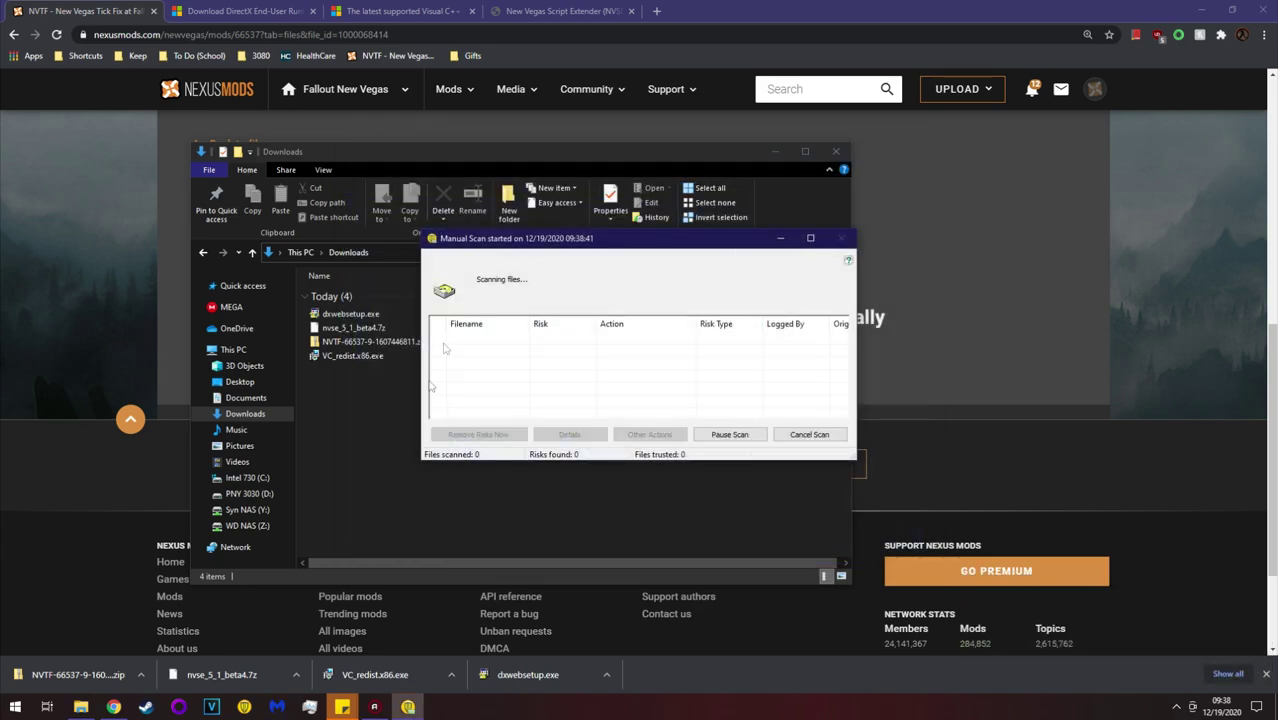
pyautogui.click(796, 432)
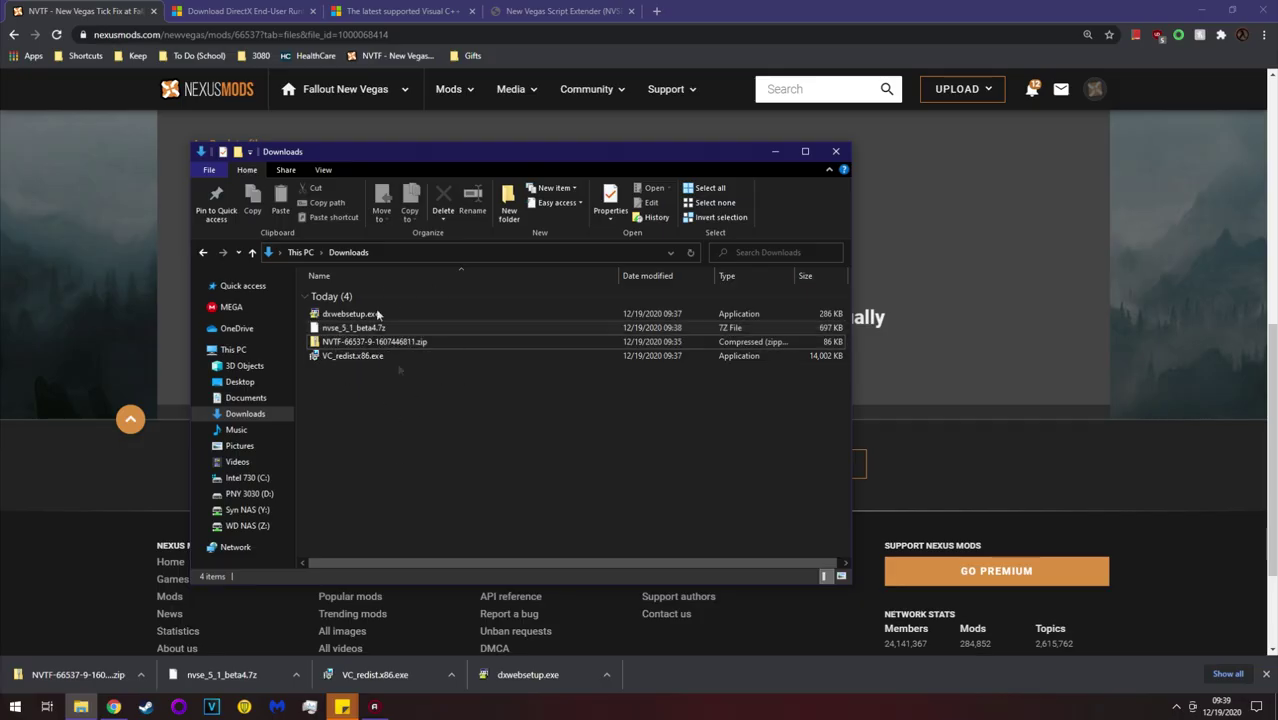
# Install the Visual C++ 2015-2019 Redistributable (x86) 14.28.29325, then search Start for dxdiag
pyautogui.click(355, 358)
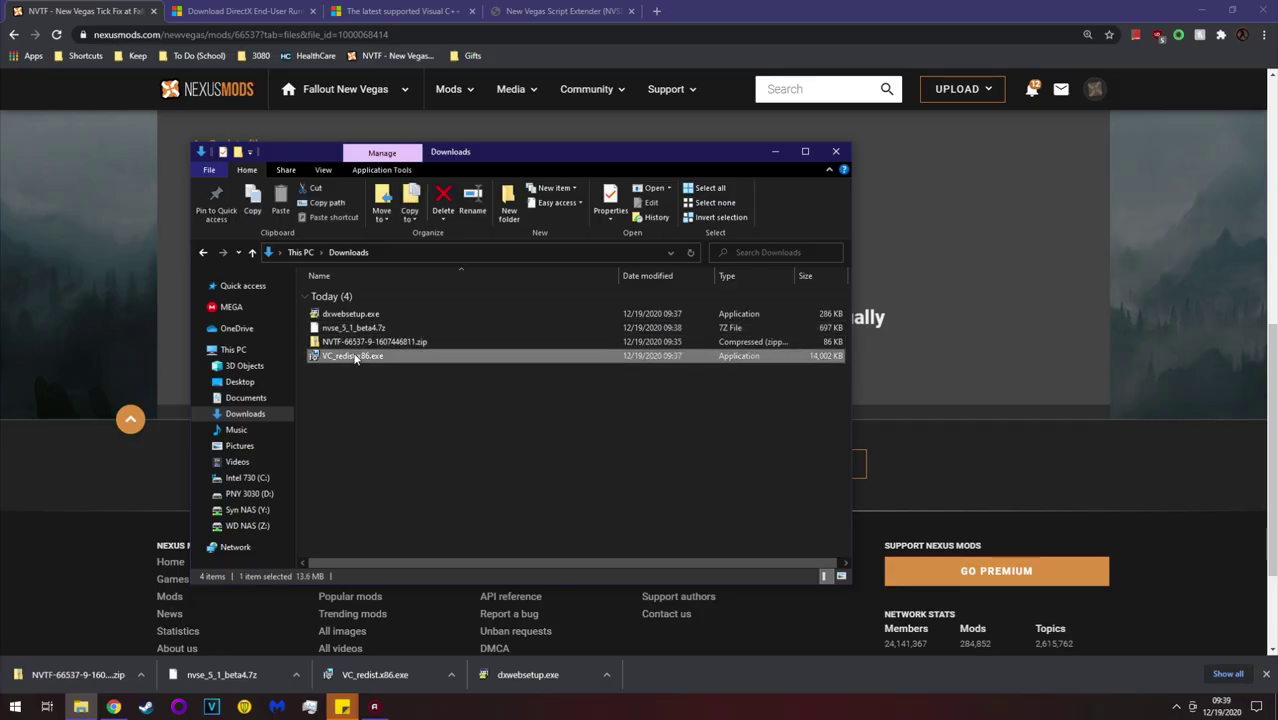
pyautogui.click(378, 387)
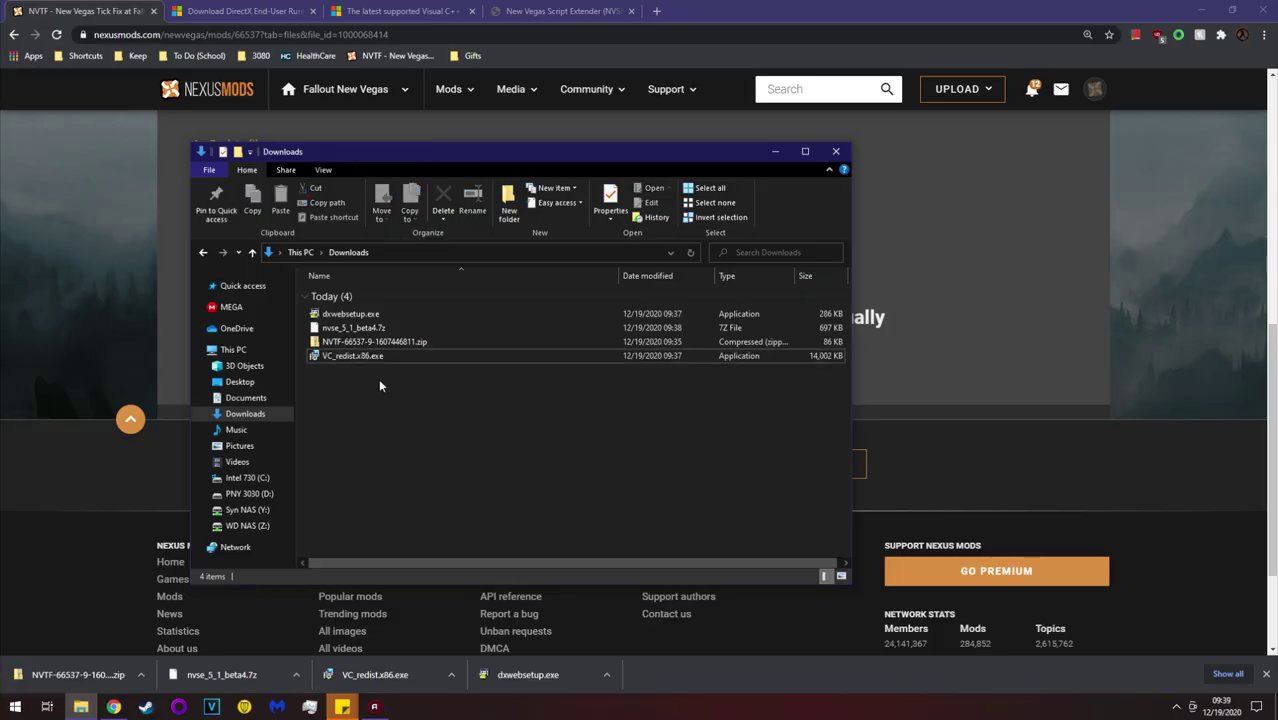
pyautogui.doubleClick(358, 356)
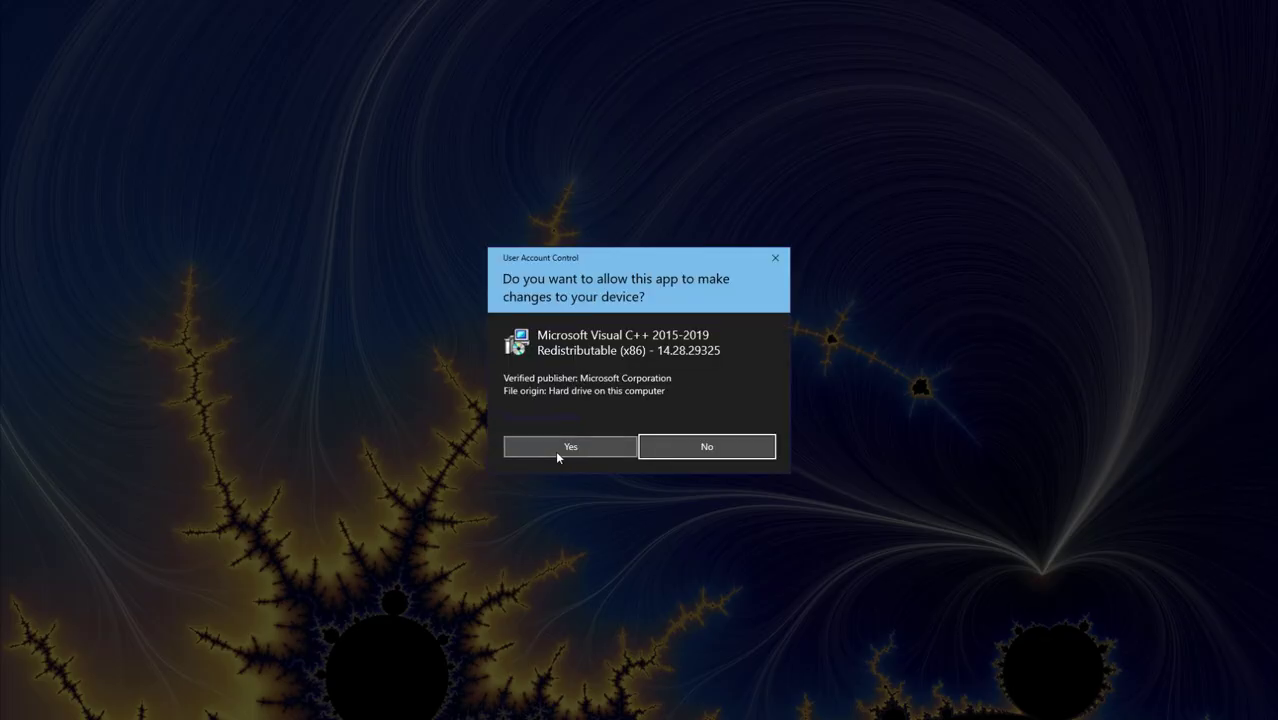
pyautogui.click(555, 451)
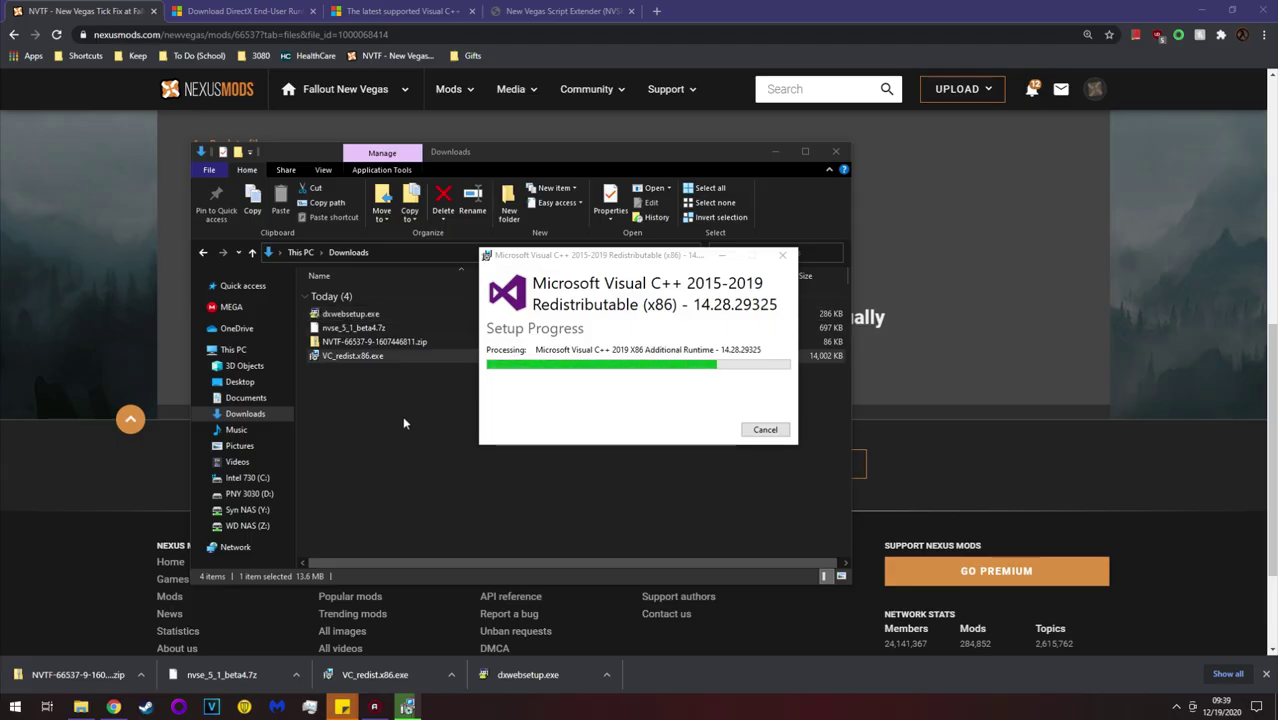
pyautogui.press('super')
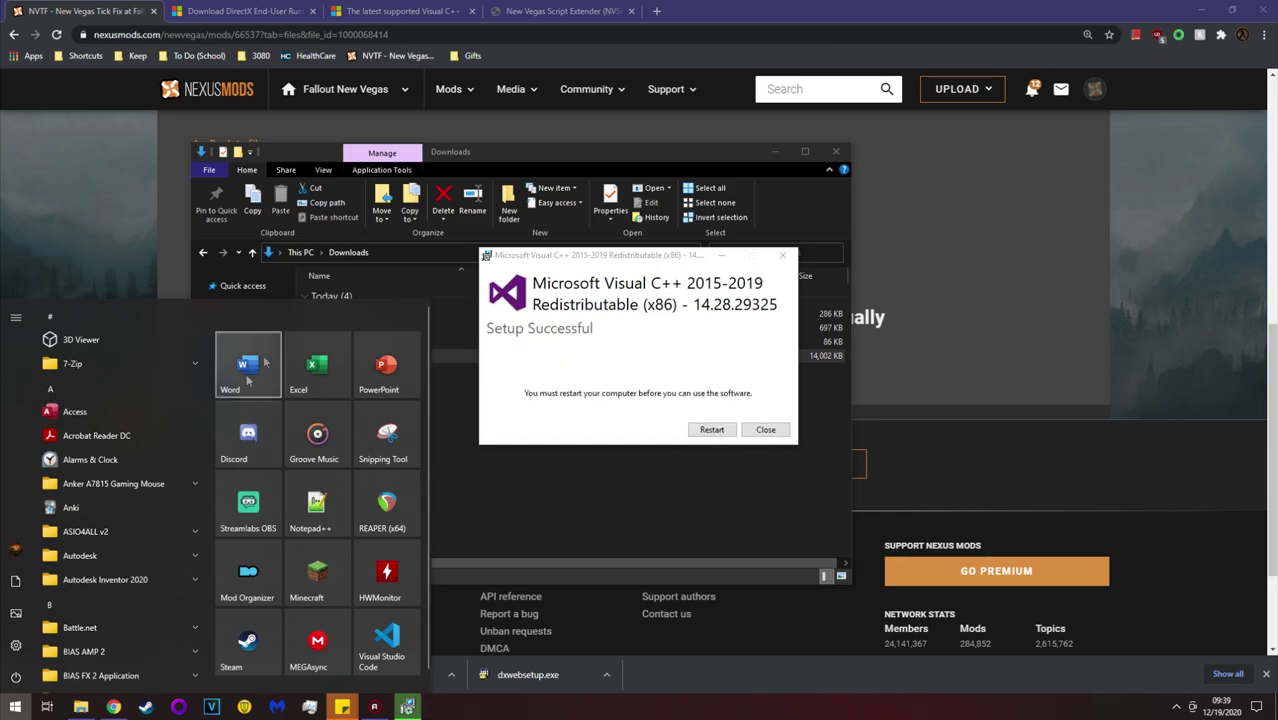
pyautogui.write('dxdiag')
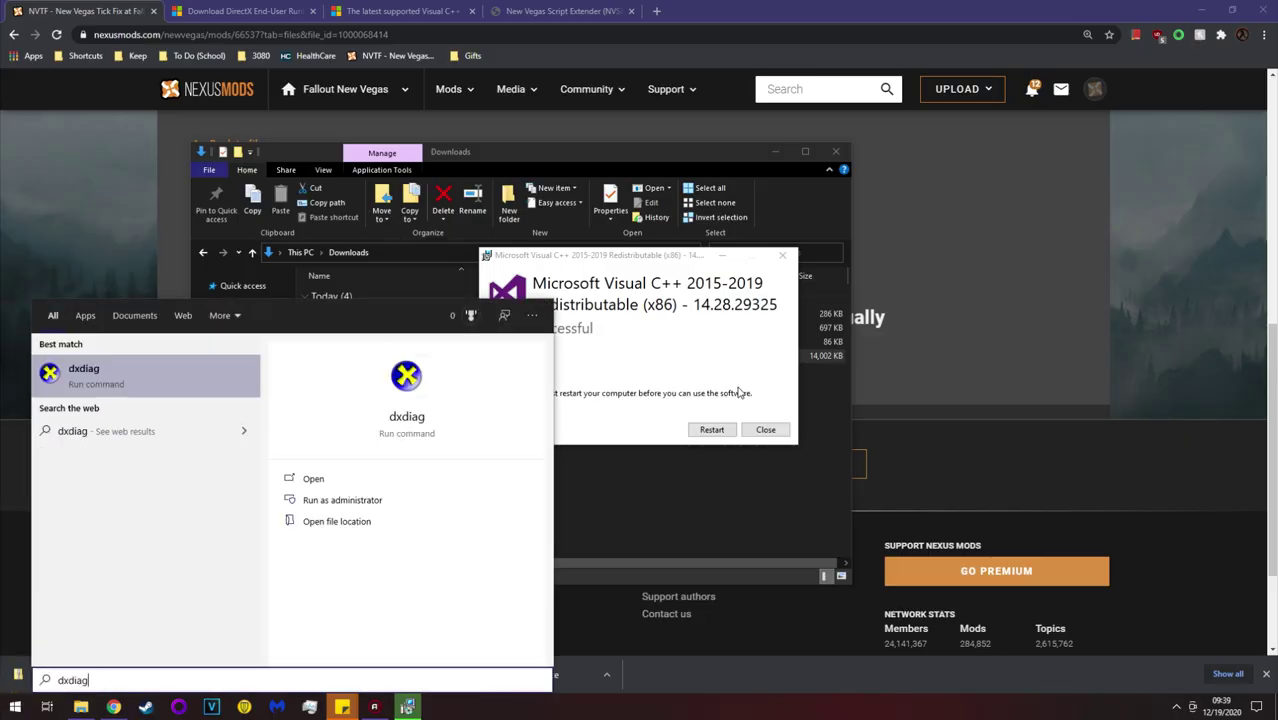
# Run dxdiag to confirm DirectX 12, then close it and the Visual C++ setup dialog
pyautogui.press('Return')
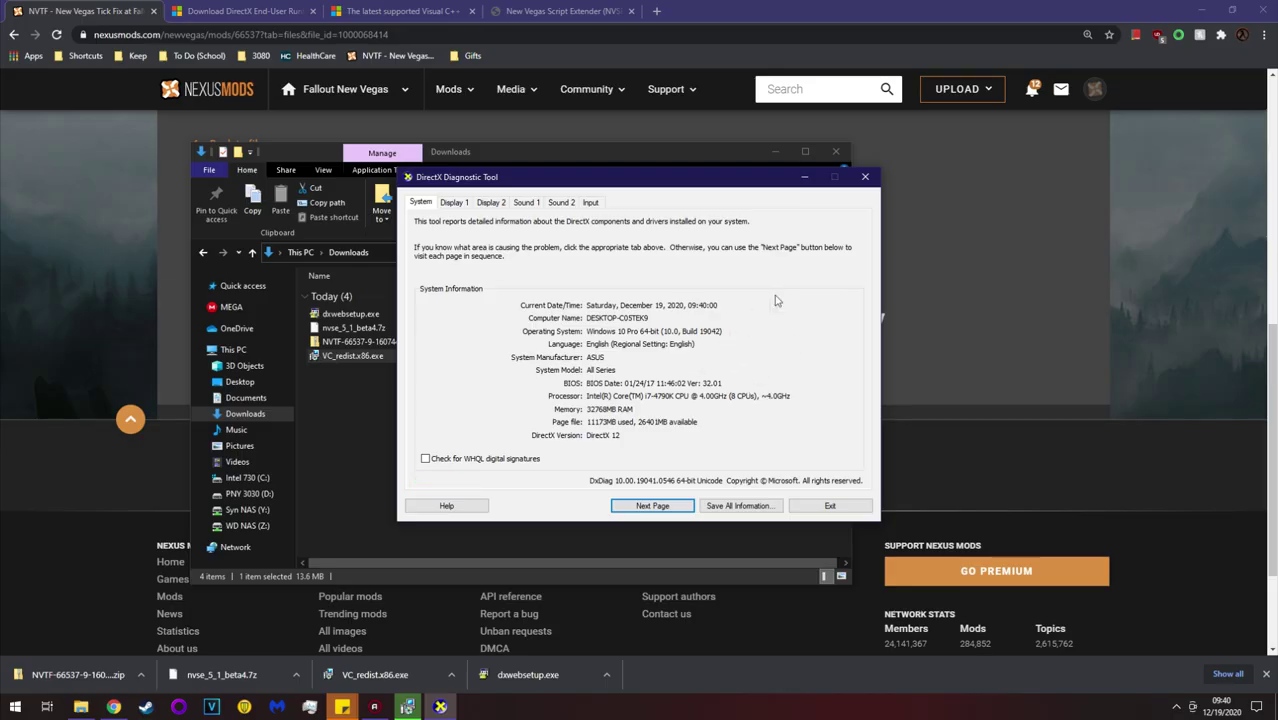
pyautogui.click(864, 180)
pyautogui.click(765, 429)
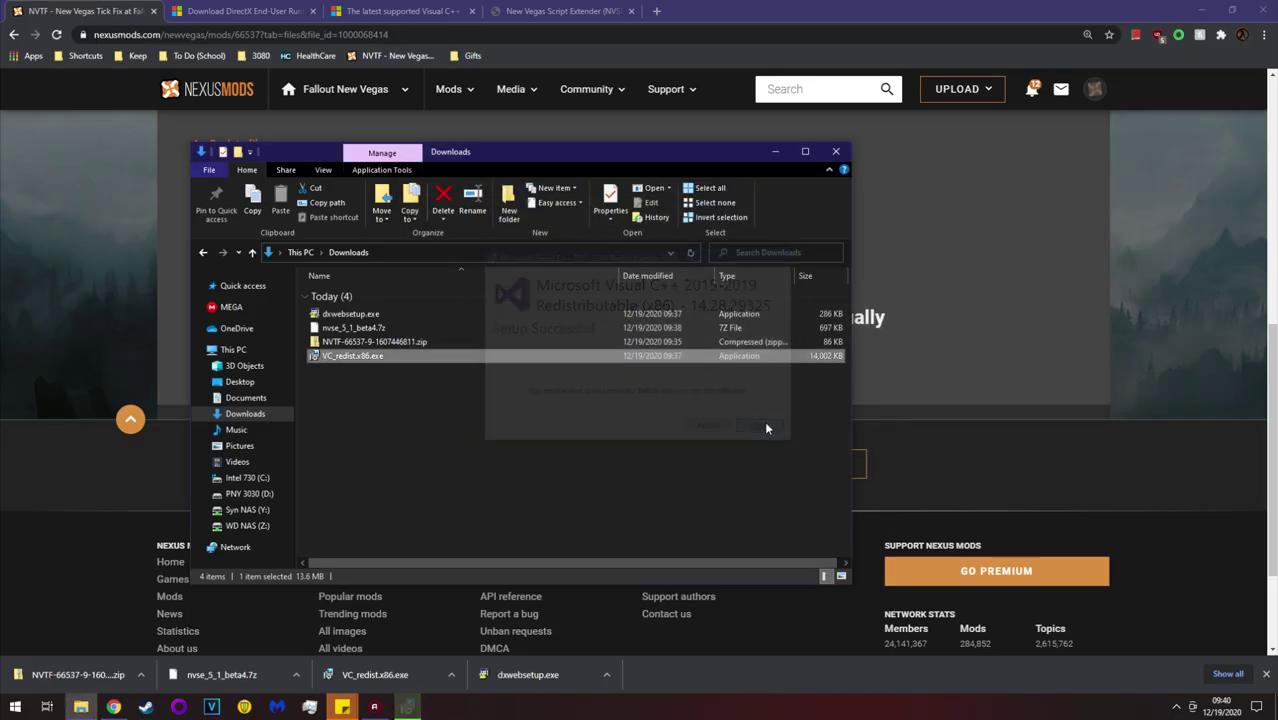
# Delete VC_redist.x86.exe and extract the NVSE and NVTF archives into Downloads with 7-Zip
pyautogui.click(445, 195)
pyautogui.moveTo(359, 370); pyautogui.dragTo(352, 330)
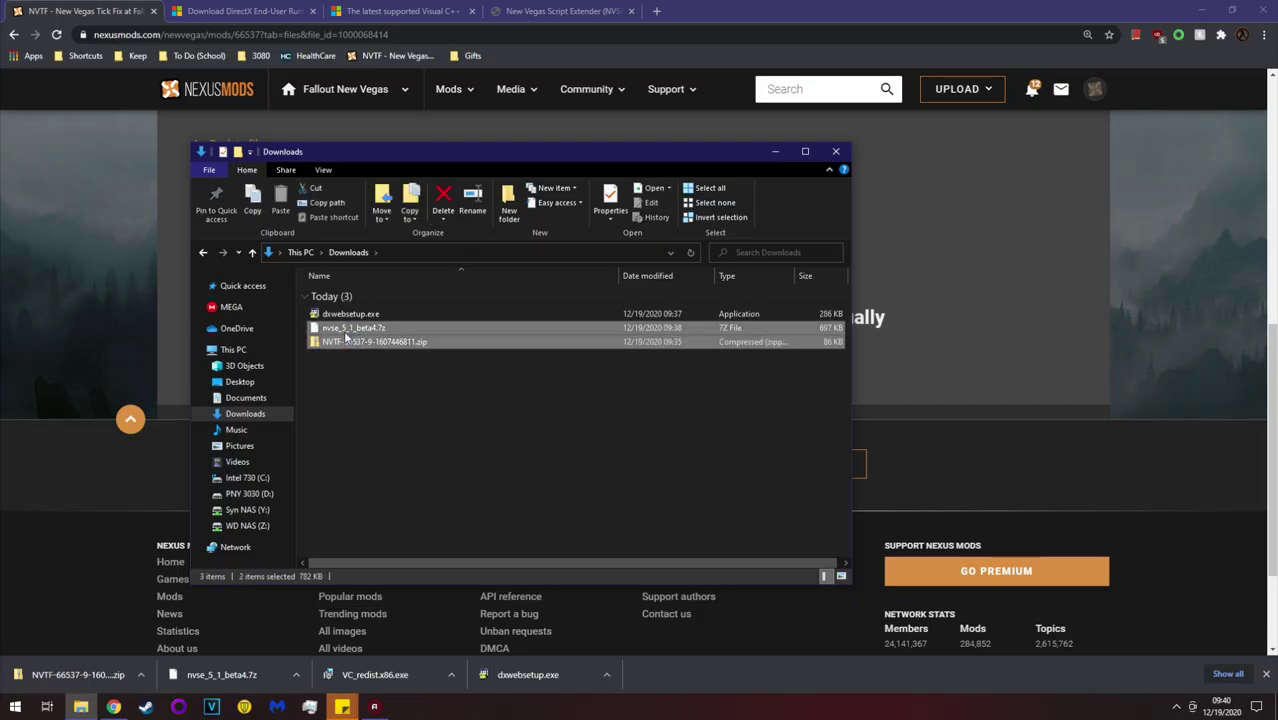
pyautogui.rightClick(345, 334)
pyautogui.moveTo(390, 372)
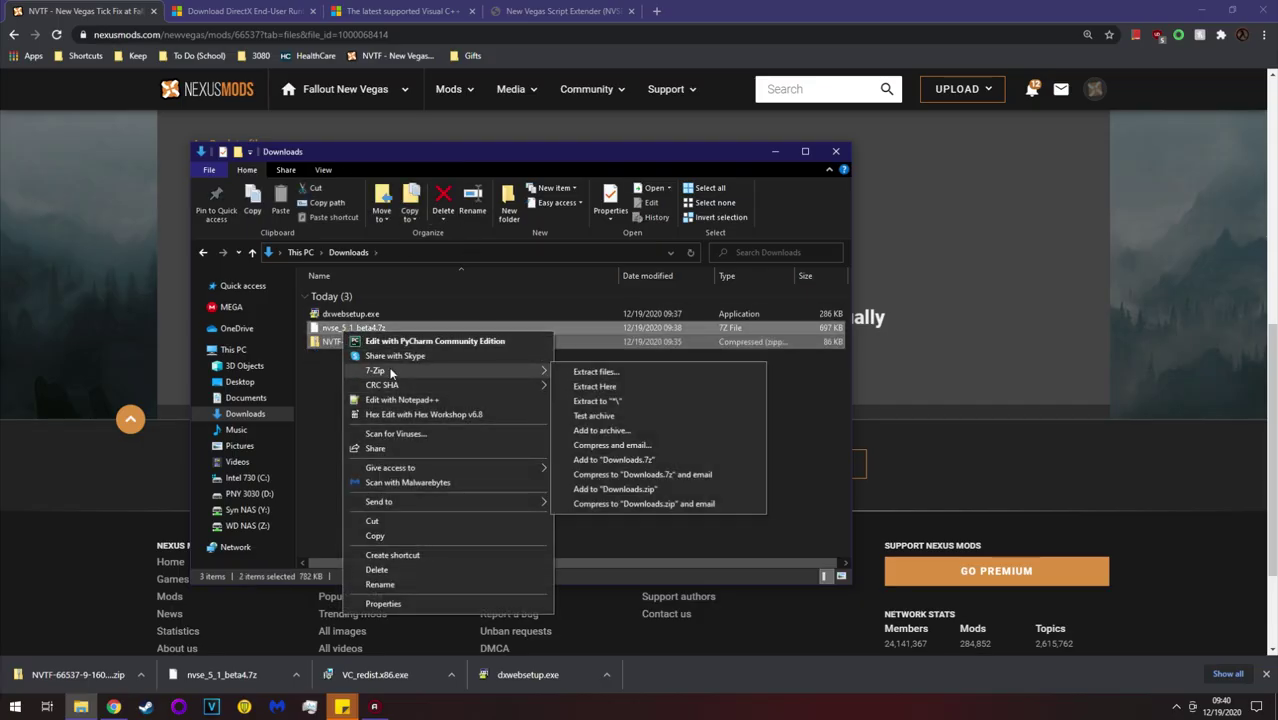
pyautogui.click(619, 377)
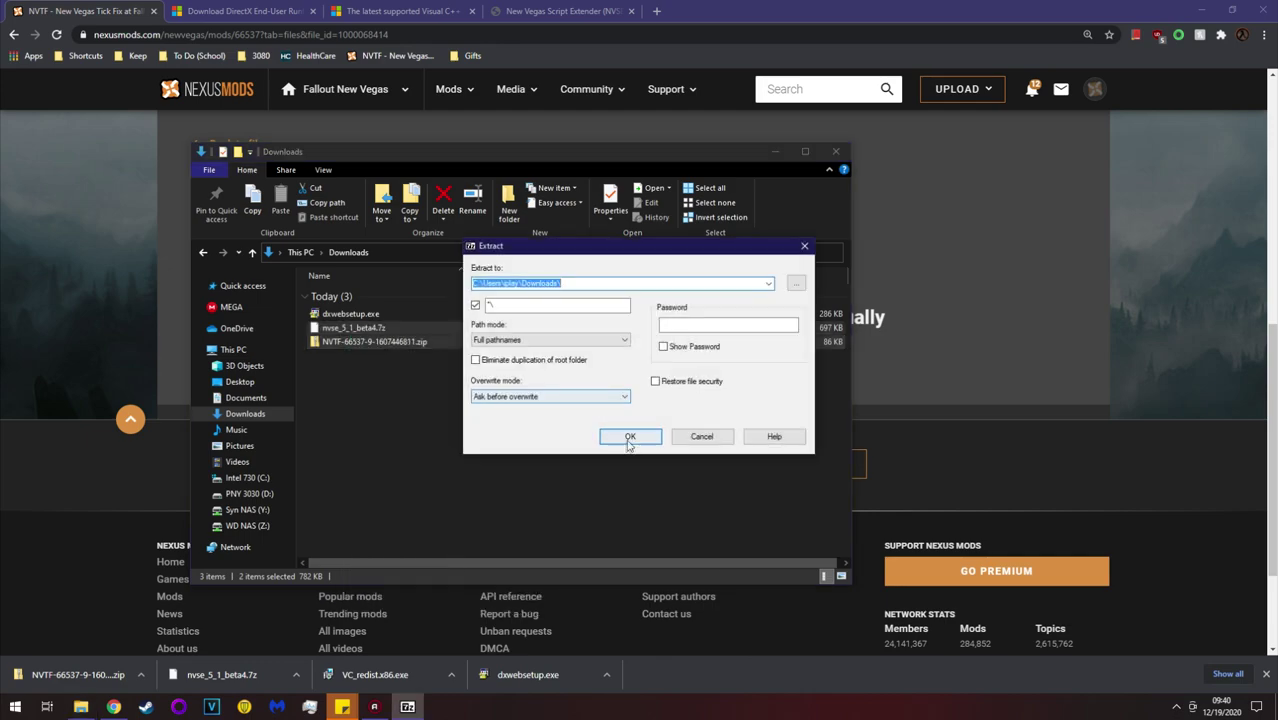
pyautogui.click(630, 436)
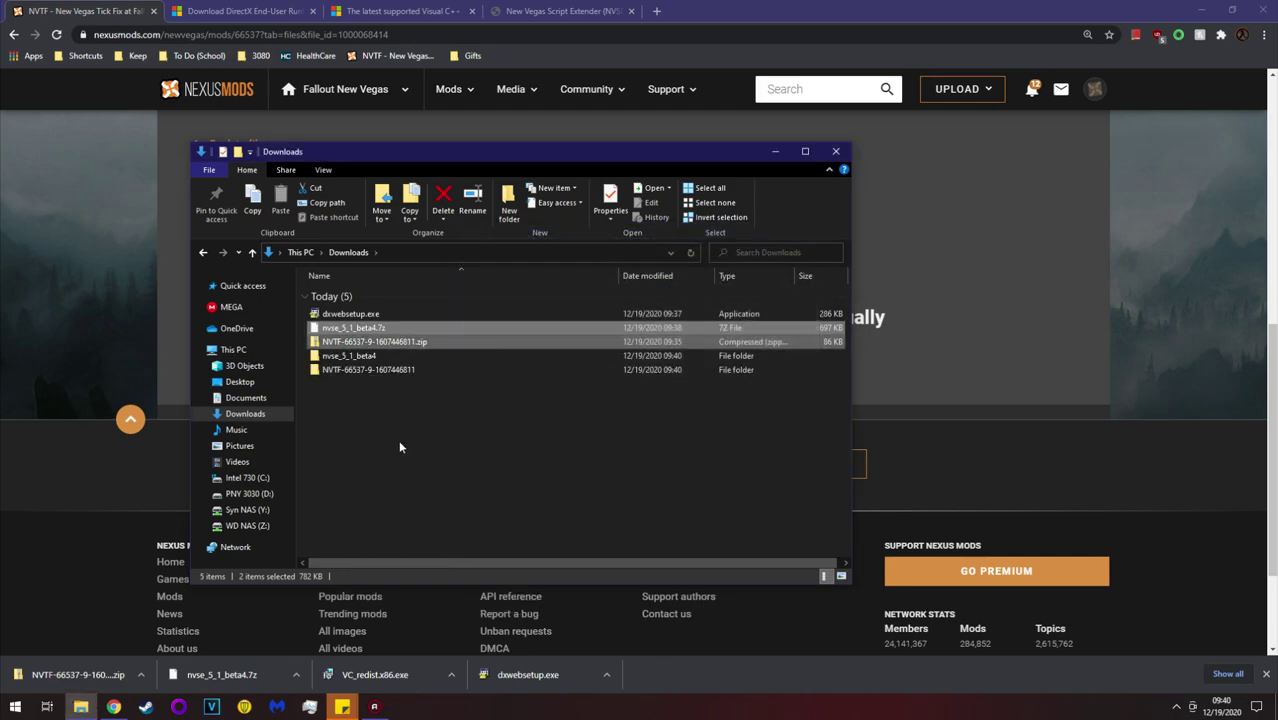
# Delete the two original archives from Downloads
pyautogui.click(443, 195)
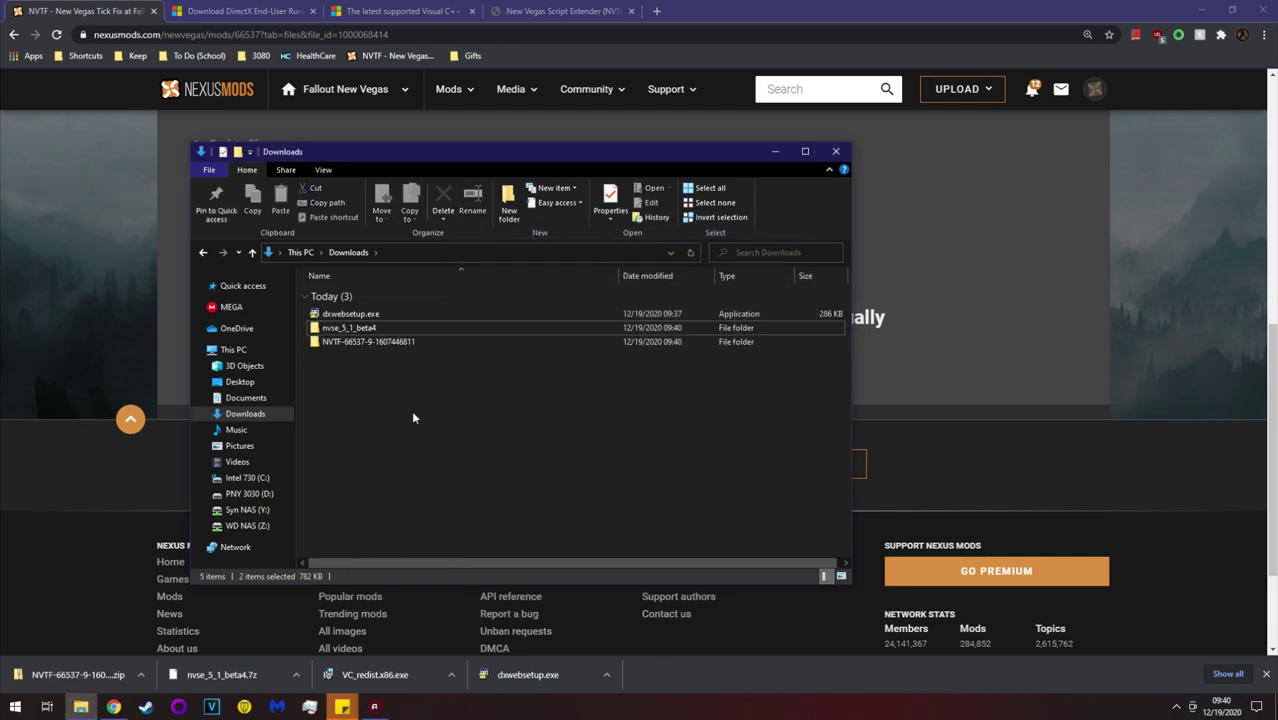
pyautogui.click(350, 315)
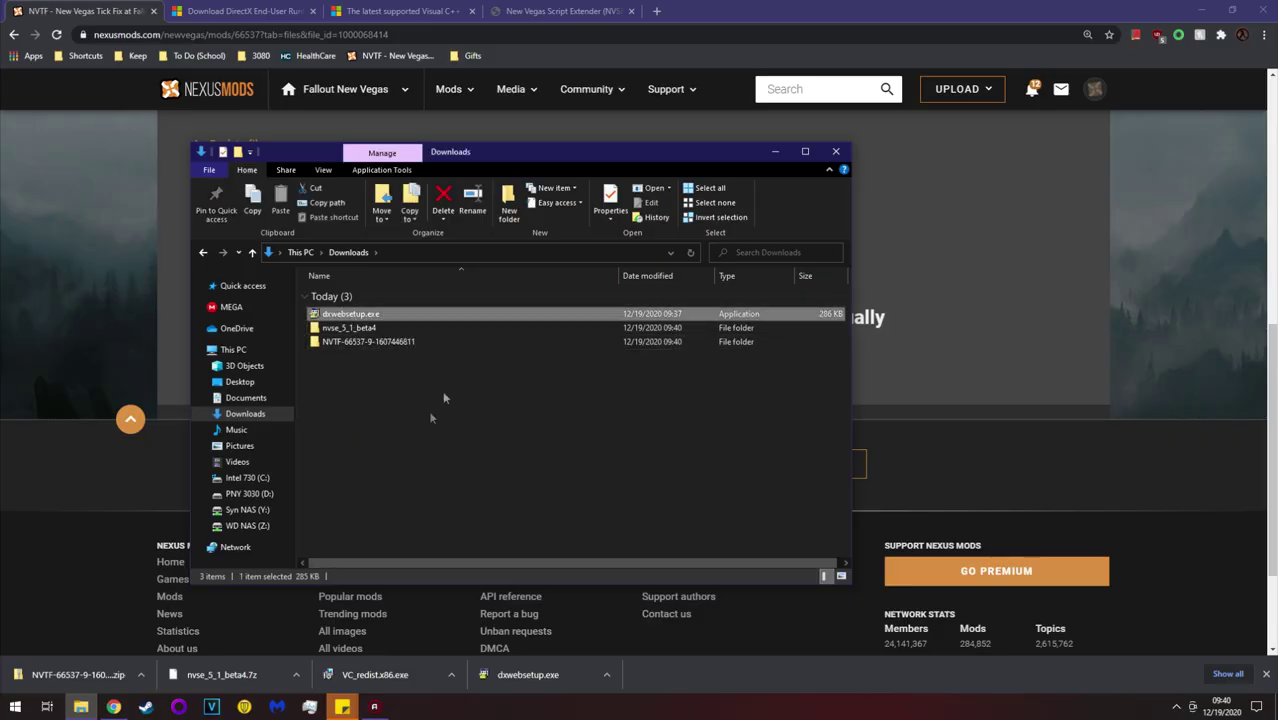
pyautogui.click(560, 465)
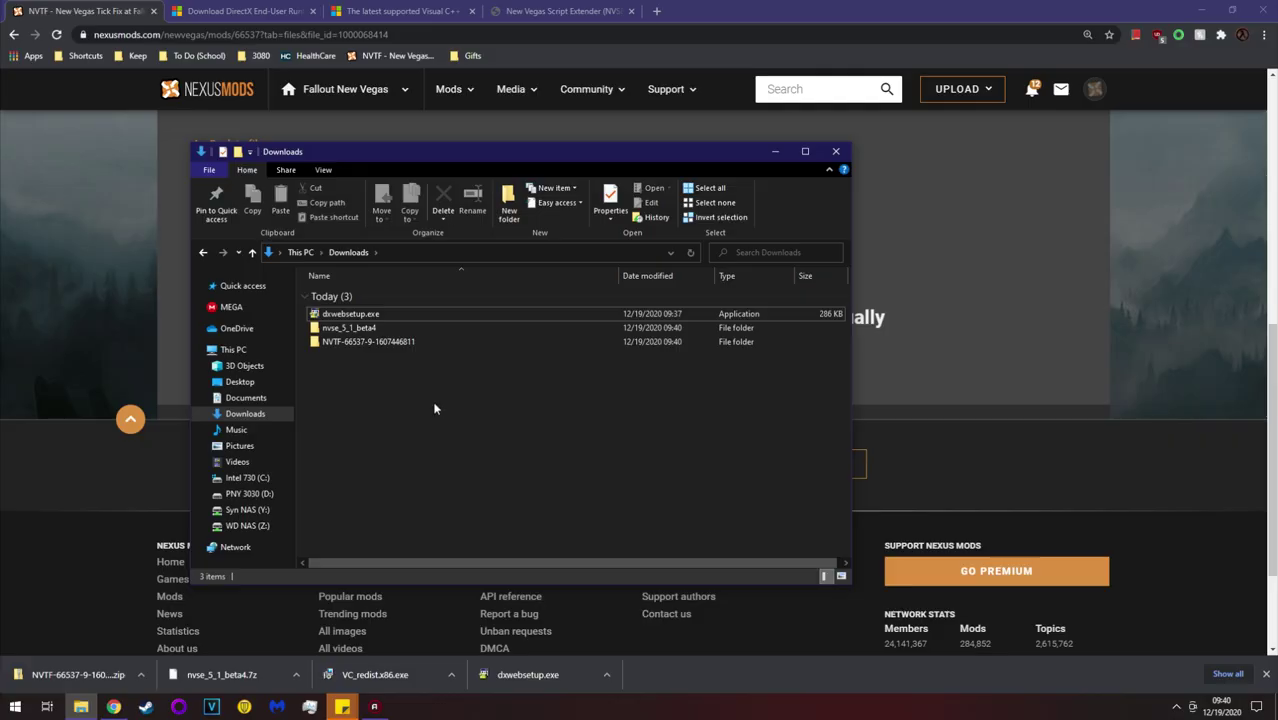
# In nvse_5_1_beta4\nvse_5_1_beta4, select Data through nvse_steam_loader.dll, leaving out the two .txt files
pyautogui.doubleClick(342, 333)
pyautogui.doubleClick(338, 295)
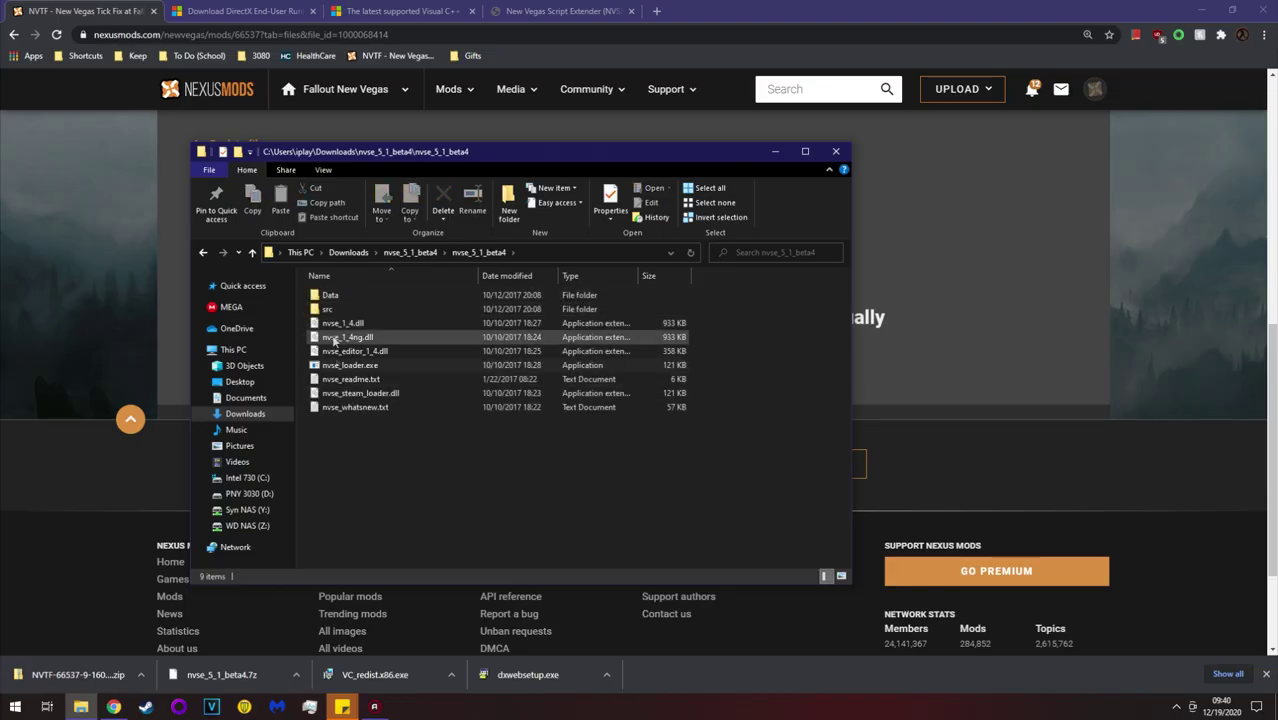
pyautogui.click(338, 296)
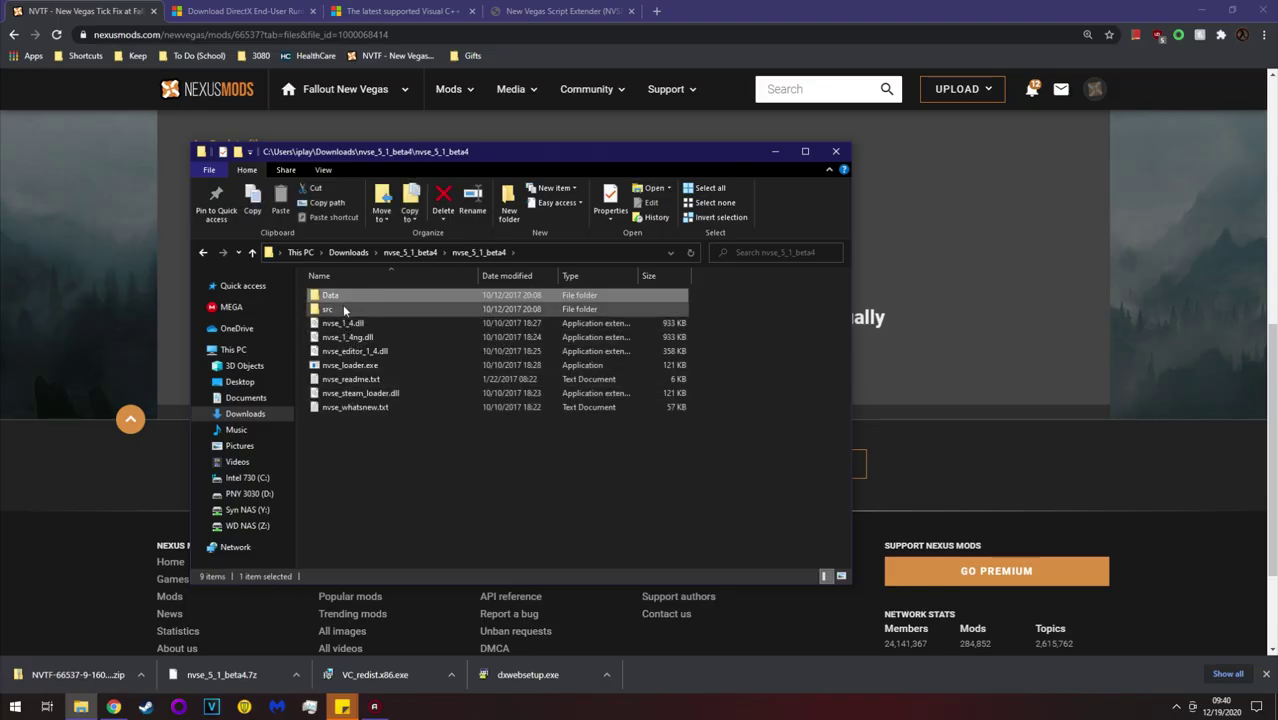
pyautogui.keyDown('shift'); pyautogui.click(402, 322); pyautogui.keyUp('shift')
pyautogui.keyDown('shift'); pyautogui.click(395, 338); pyautogui.keyUp('shift')
pyautogui.keyDown('shift'); pyautogui.click(397, 351); pyautogui.keyUp('shift')
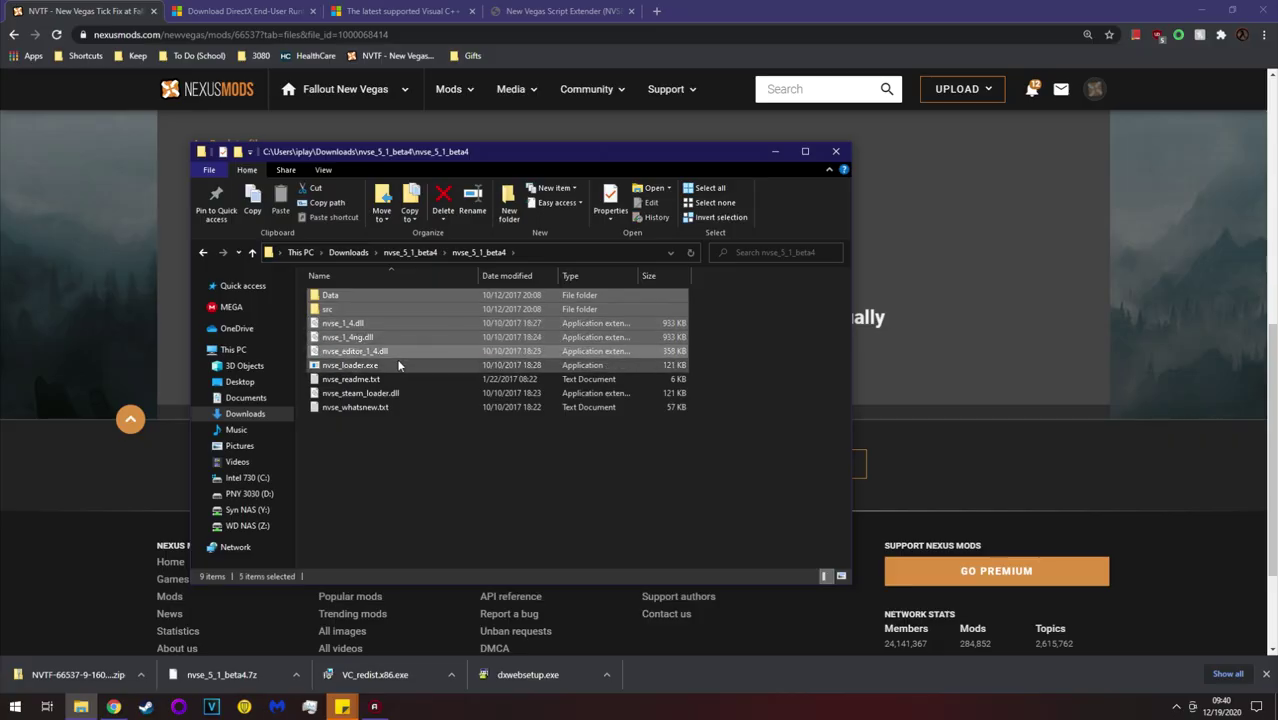
pyautogui.keyDown('ctrl'); pyautogui.click(398, 365); pyautogui.keyUp('ctrl')
pyautogui.keyDown('ctrl'); pyautogui.click(428, 392); pyautogui.keyUp('ctrl')
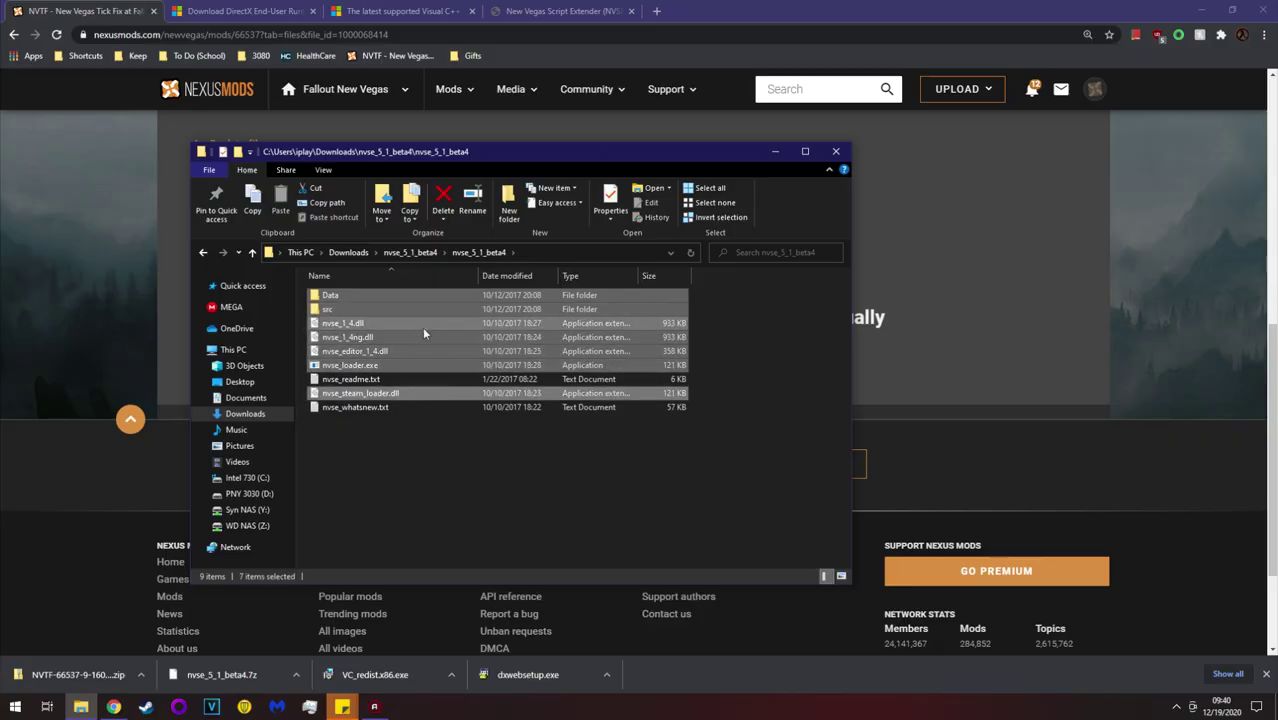
# Copy the seven selected NVSE items and go to This PC
pyautogui.rightClick(411, 328)
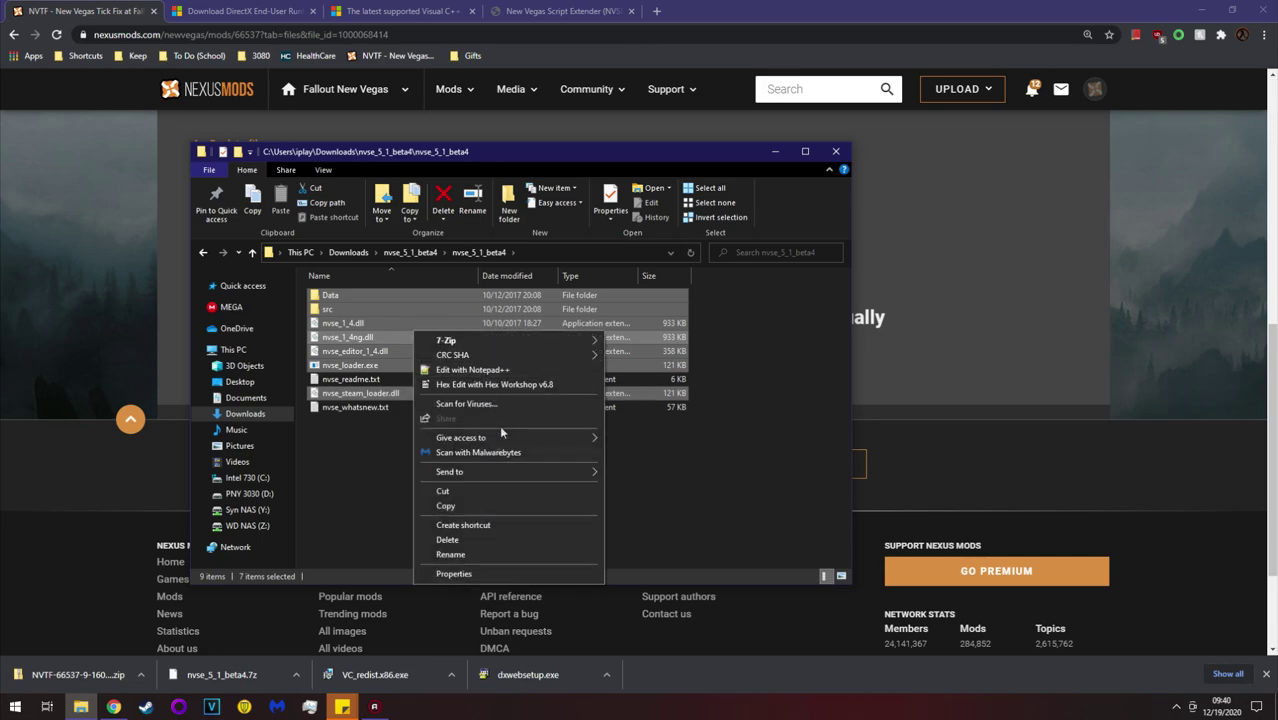
pyautogui.click(447, 507)
pyautogui.click(440, 510)
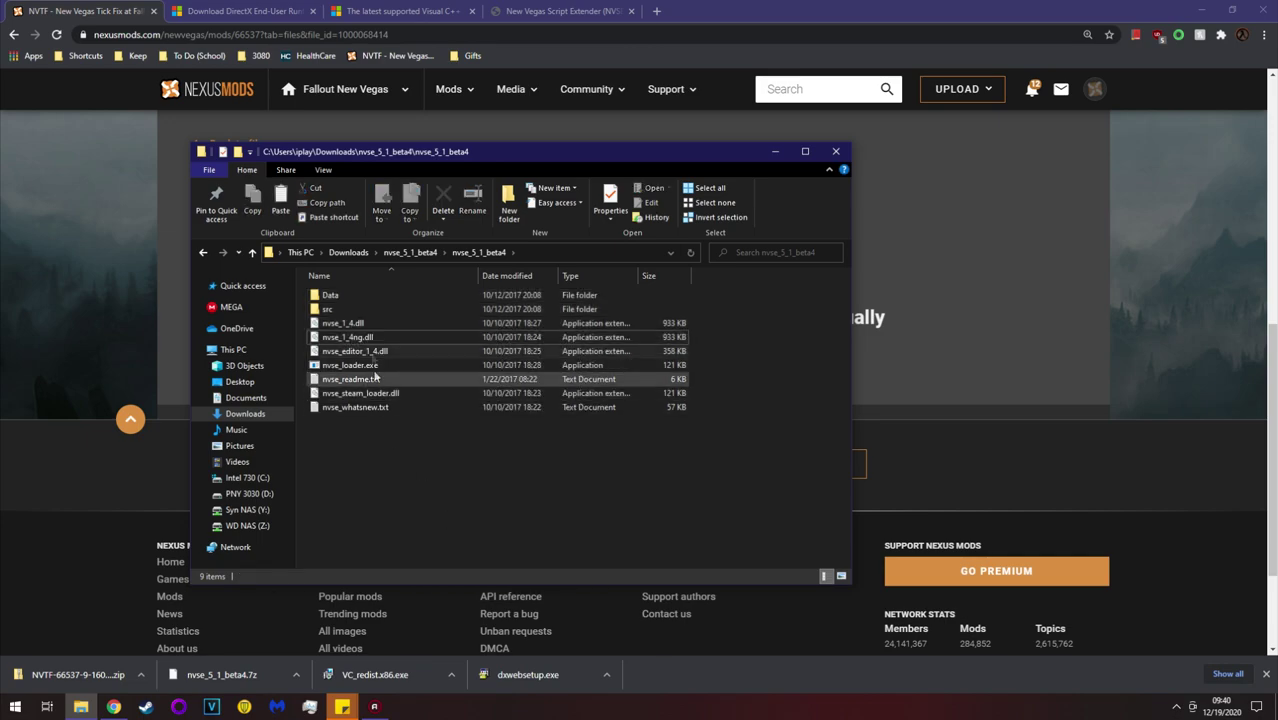
pyautogui.click(314, 256)
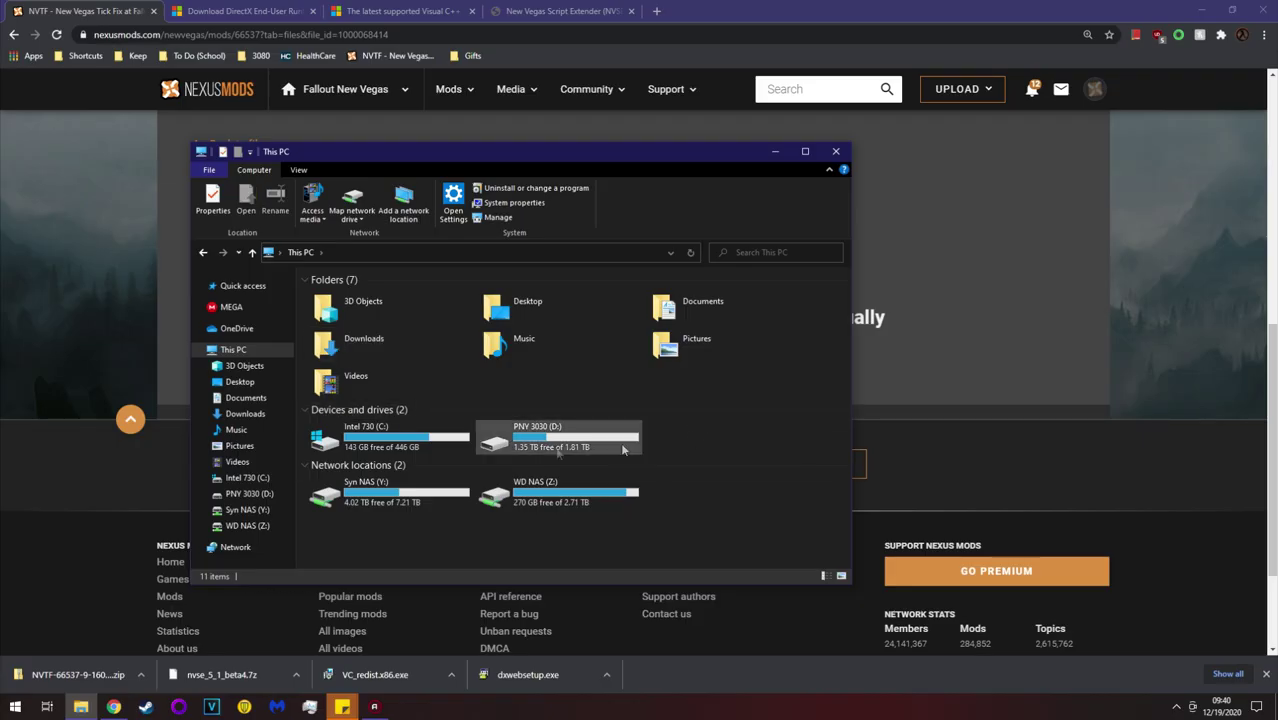
# Browse D:\Program Files (x86)\Steam\steamapps\common\Fallout New Vegas\Data
pyautogui.doubleClick(540, 430)
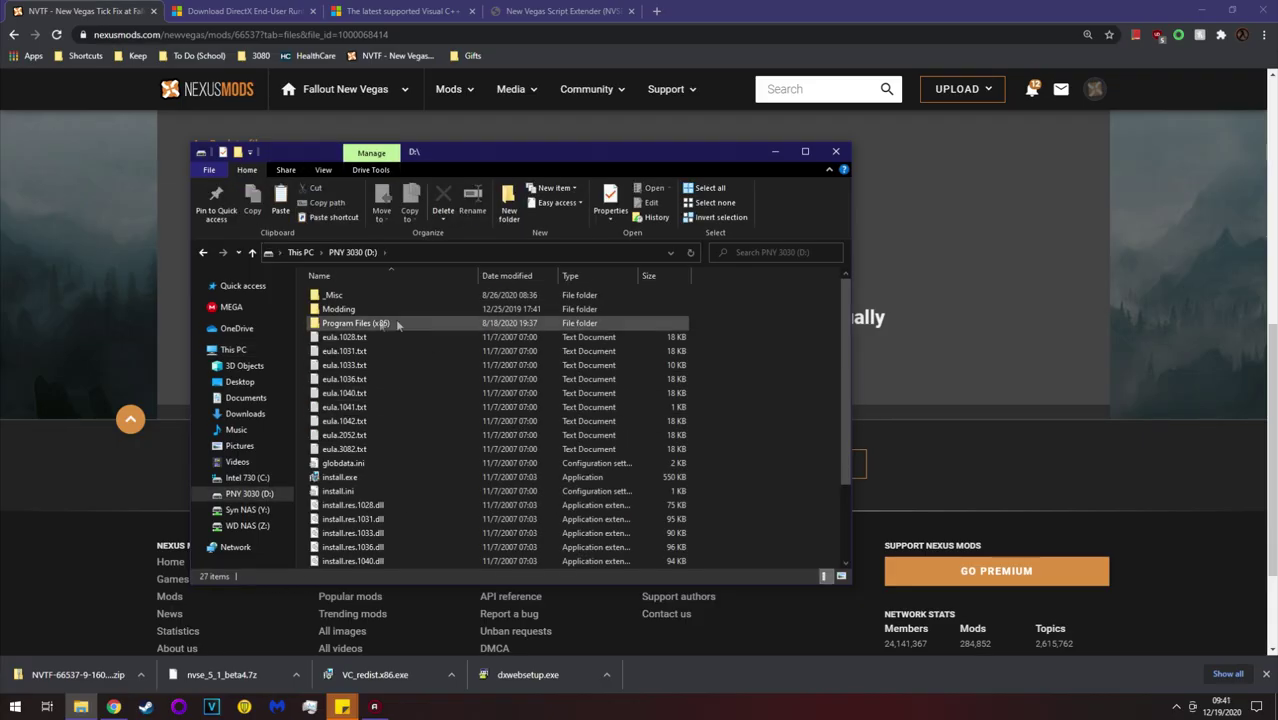
pyautogui.doubleClick(384, 322)
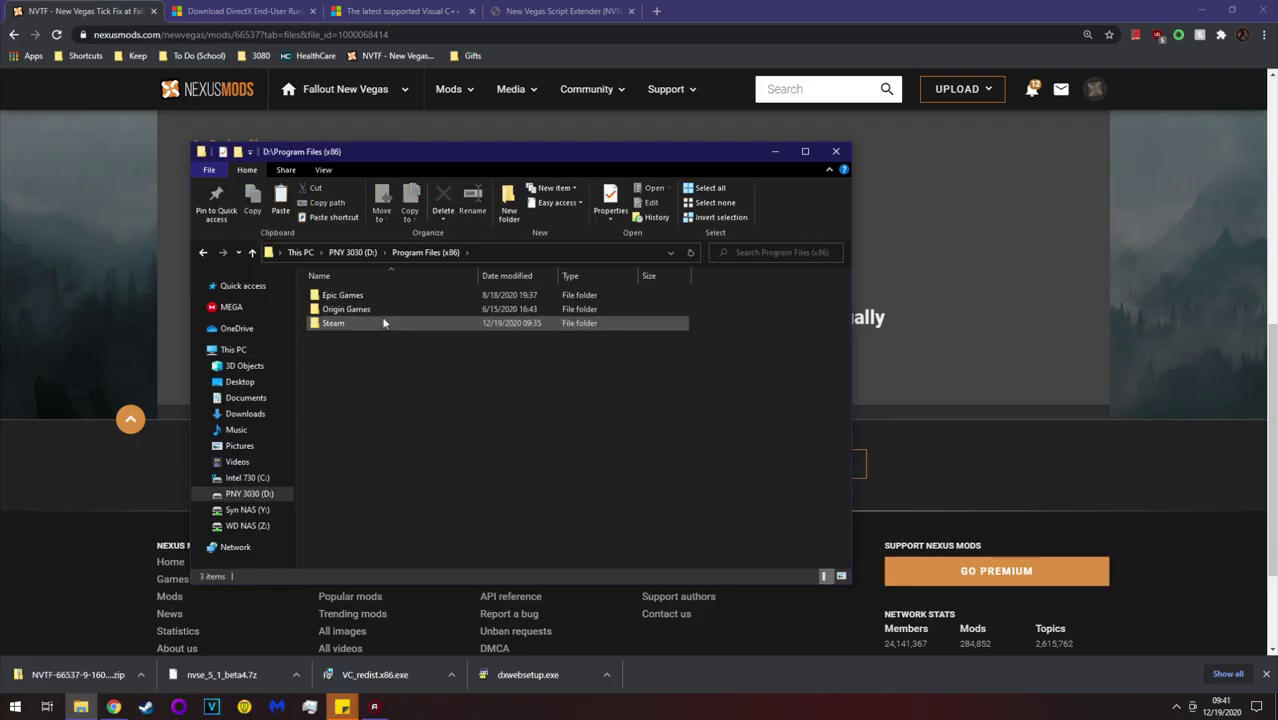
pyautogui.doubleClick(338, 324)
pyautogui.scroll(-3, 338, 328)
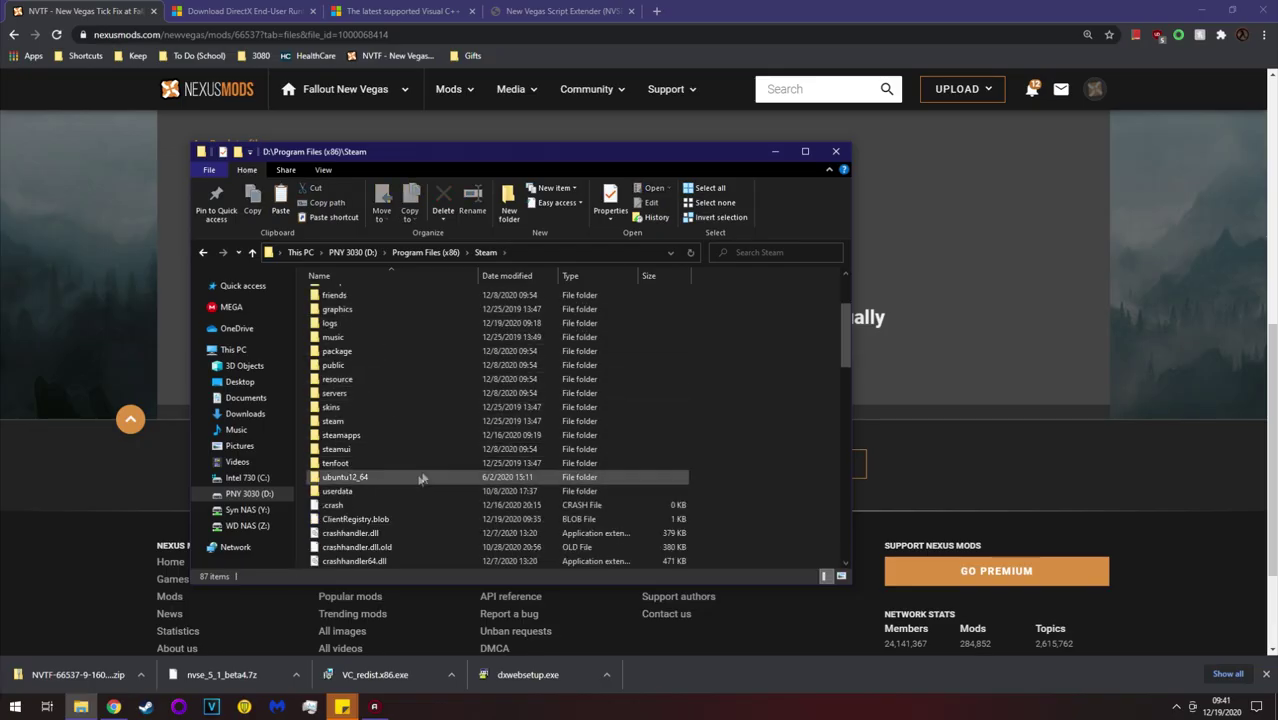
pyautogui.doubleClick(361, 440)
pyautogui.doubleClick(340, 297)
pyautogui.scroll(-2, 422, 400)
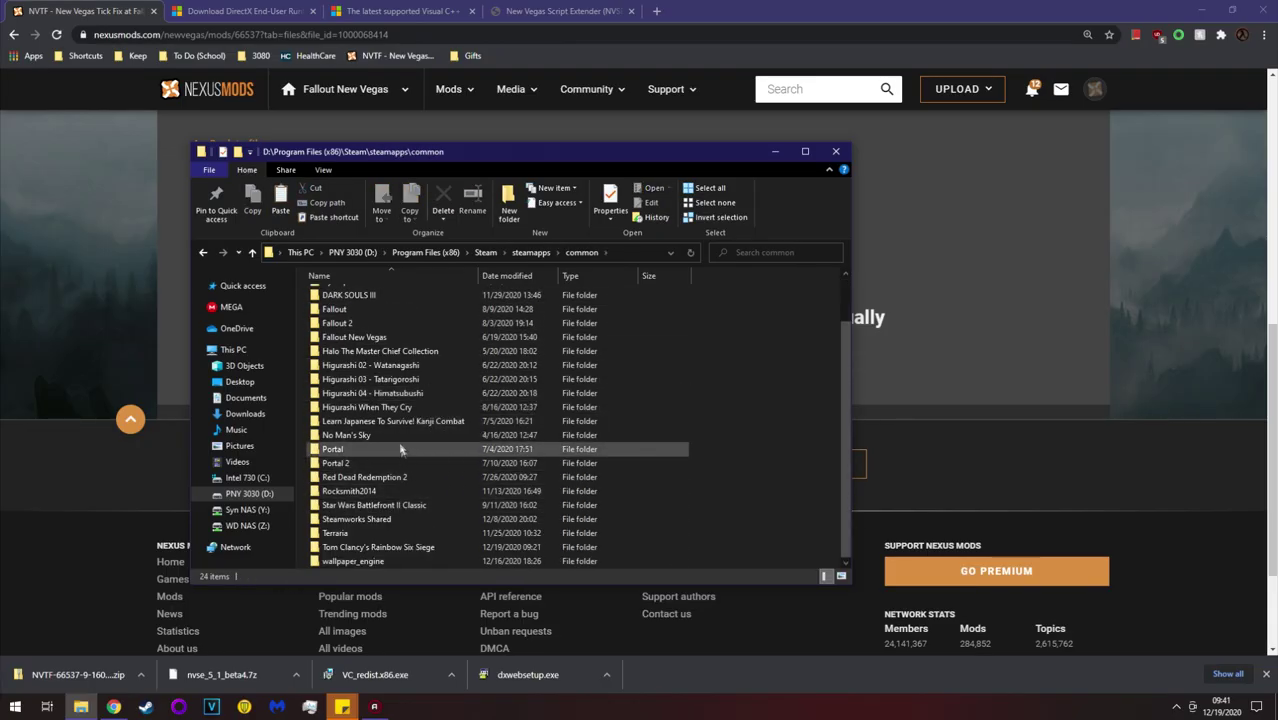
pyautogui.doubleClick(355, 338)
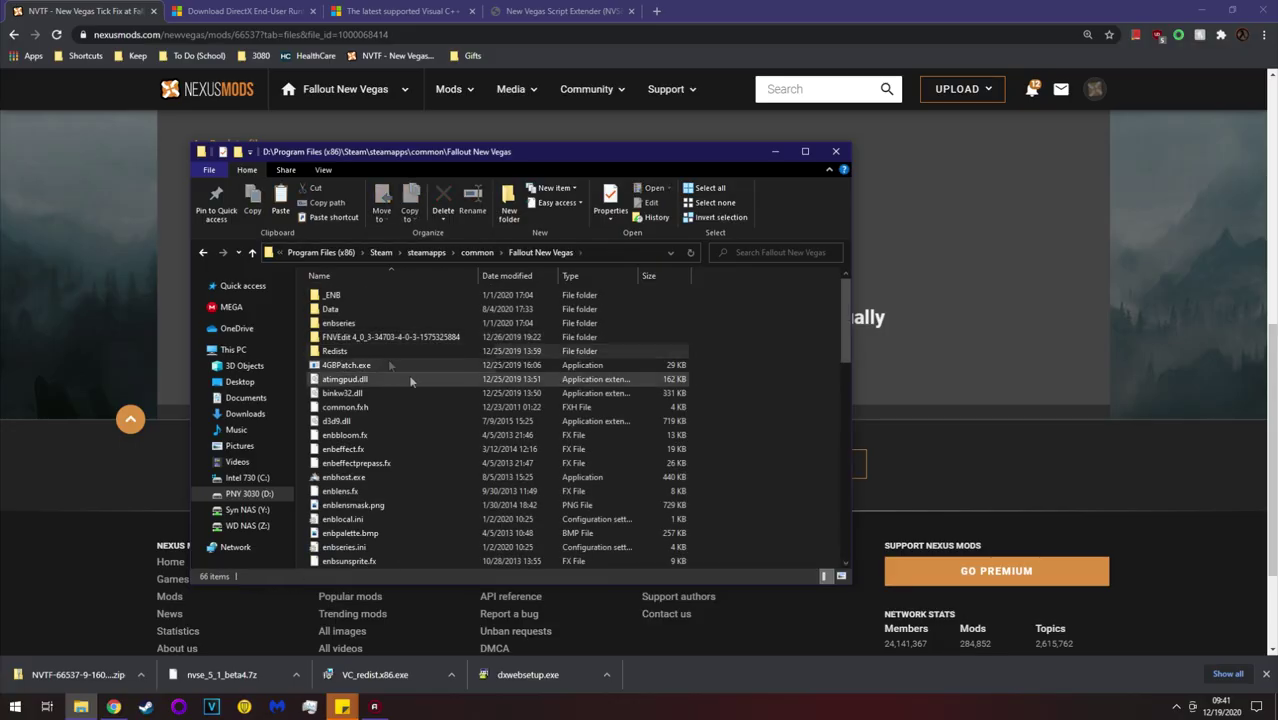
pyautogui.doubleClick(346, 309)
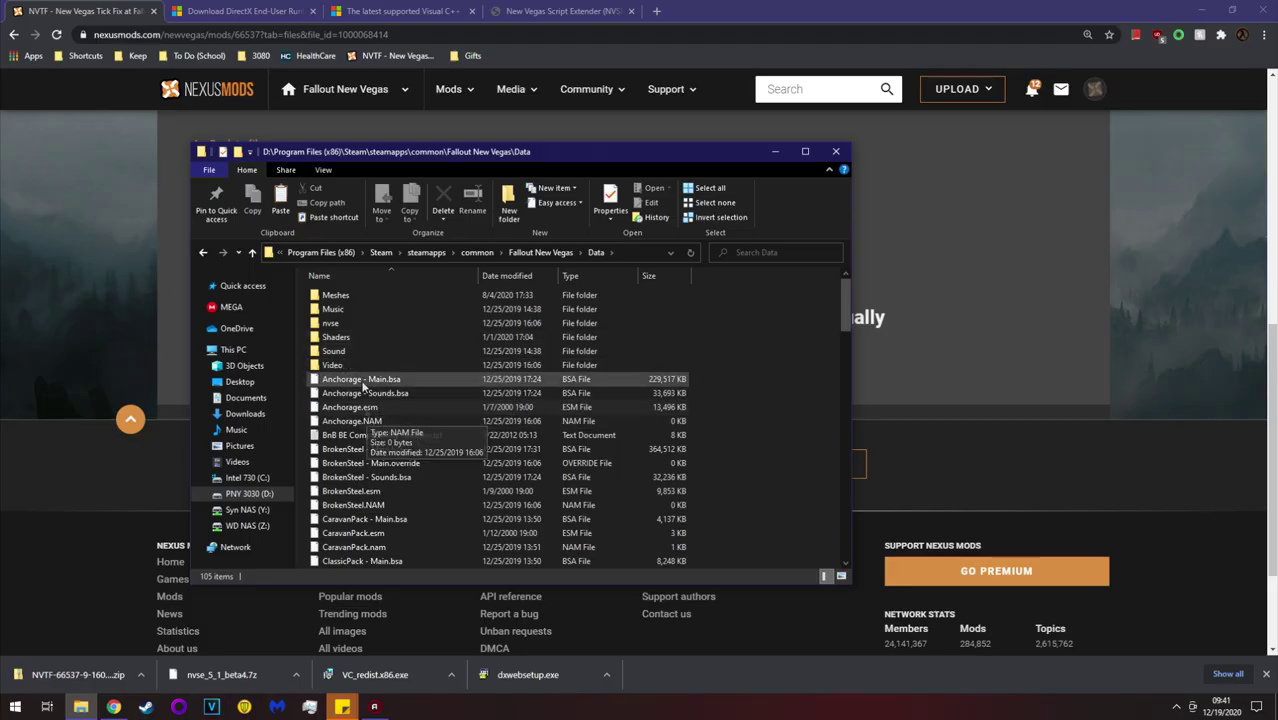
# Check the existing Data\nvse folder, then return to the Fallout New Vegas folder
pyautogui.click(342, 324)
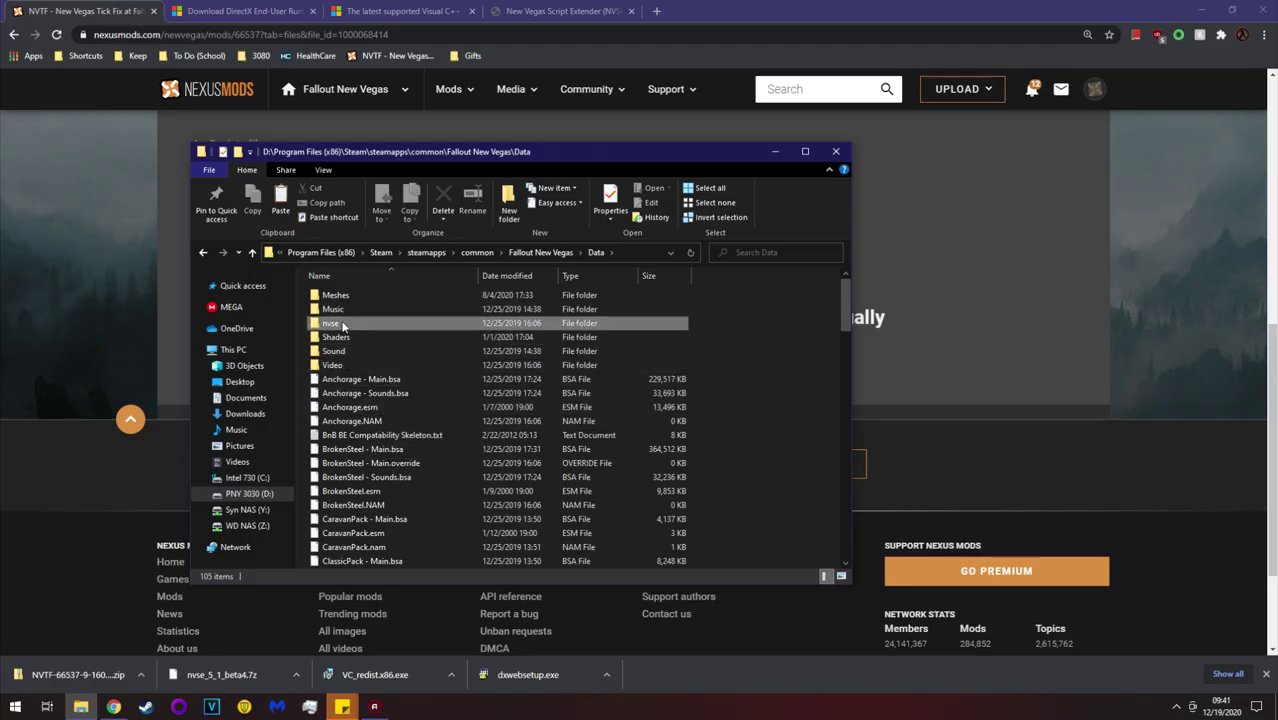
pyautogui.doubleClick(342, 324)
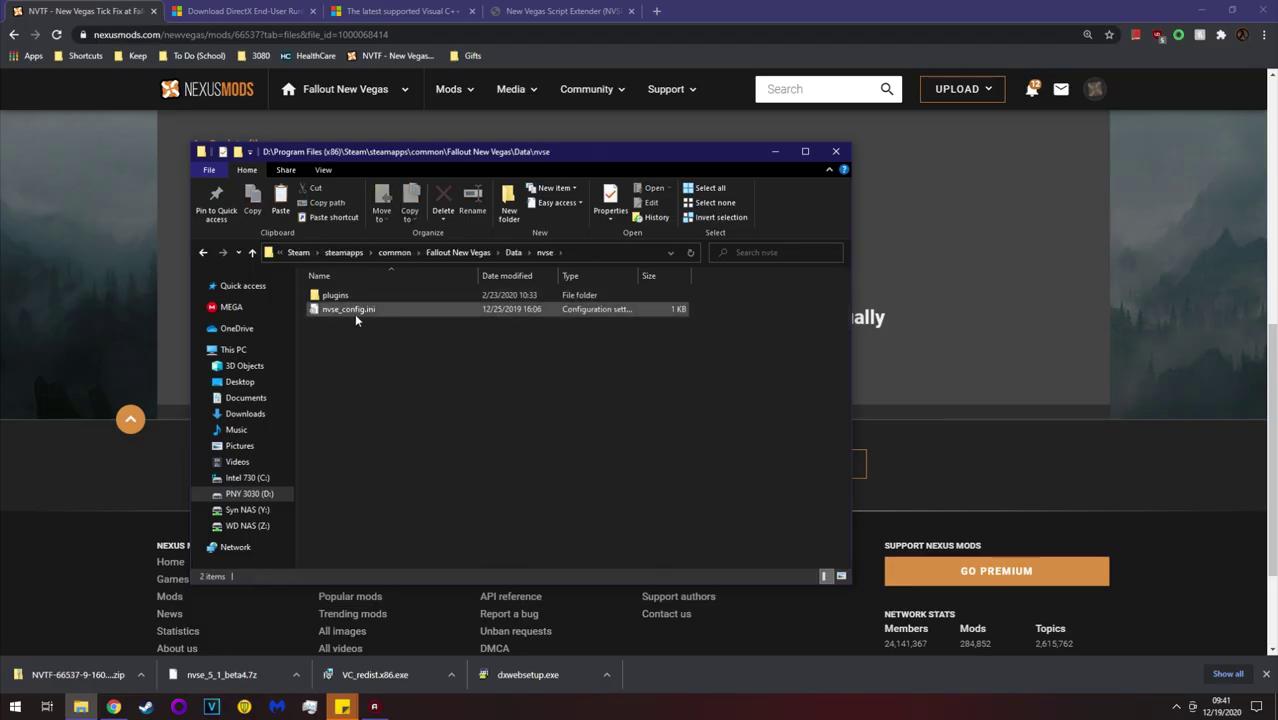
pyautogui.click(512, 253)
pyautogui.scroll(-5, 442, 415)
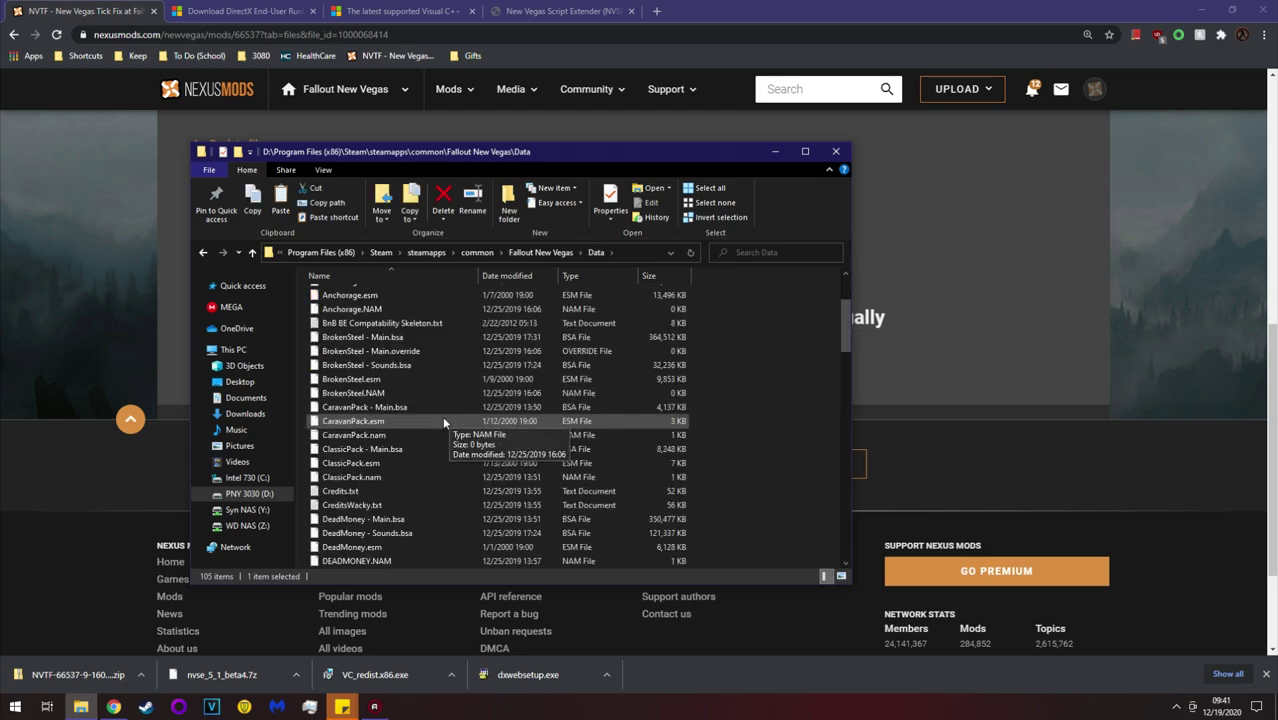
pyautogui.scroll(3, 443, 421)
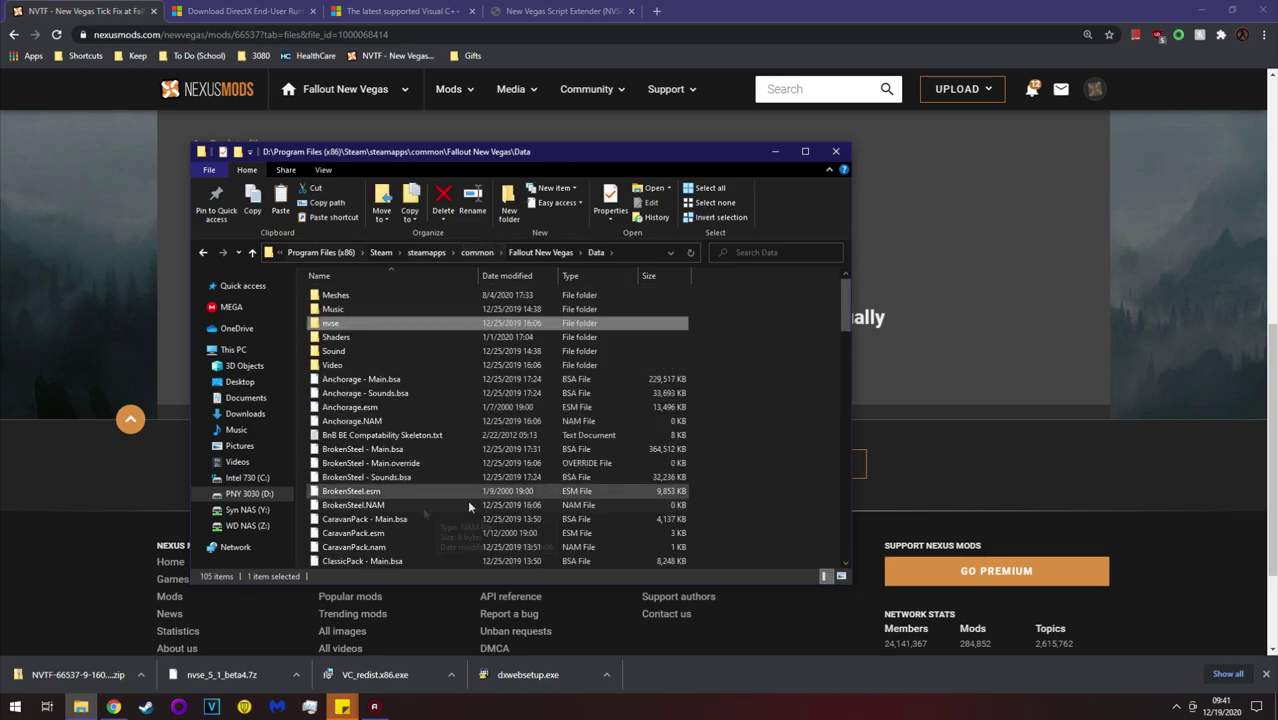
pyautogui.click(540, 253)
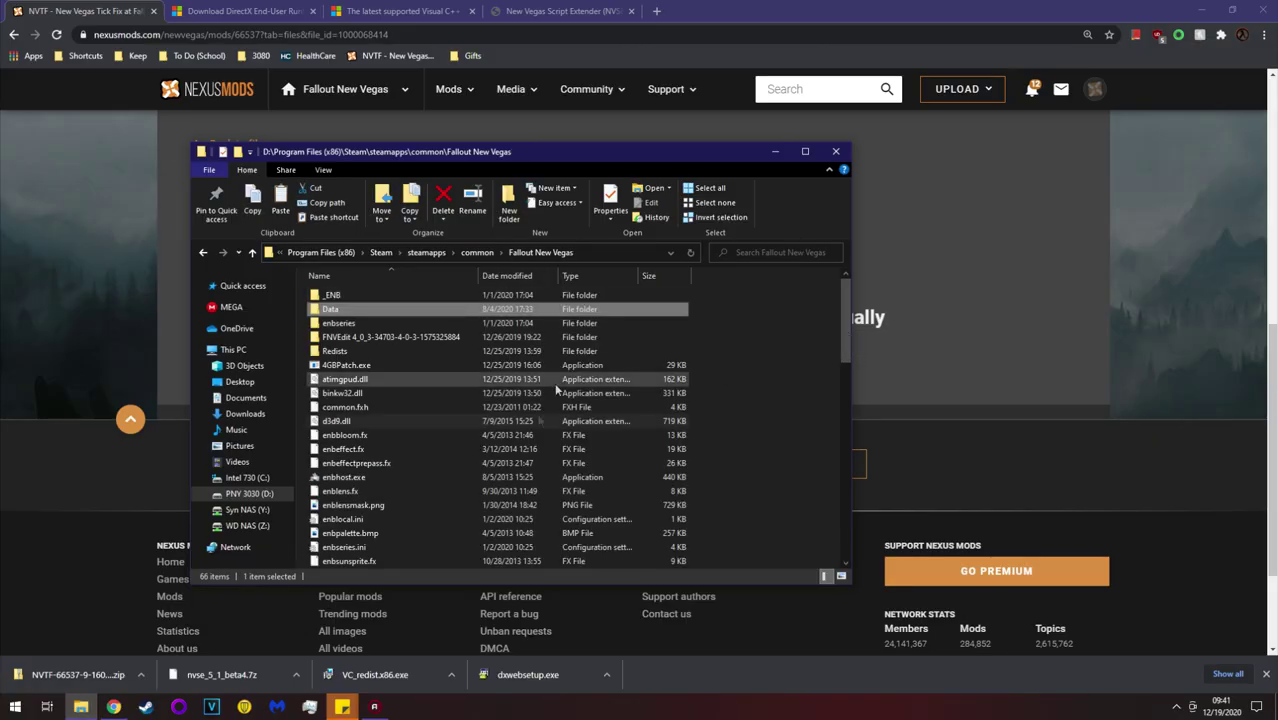
pyautogui.click(799, 463)
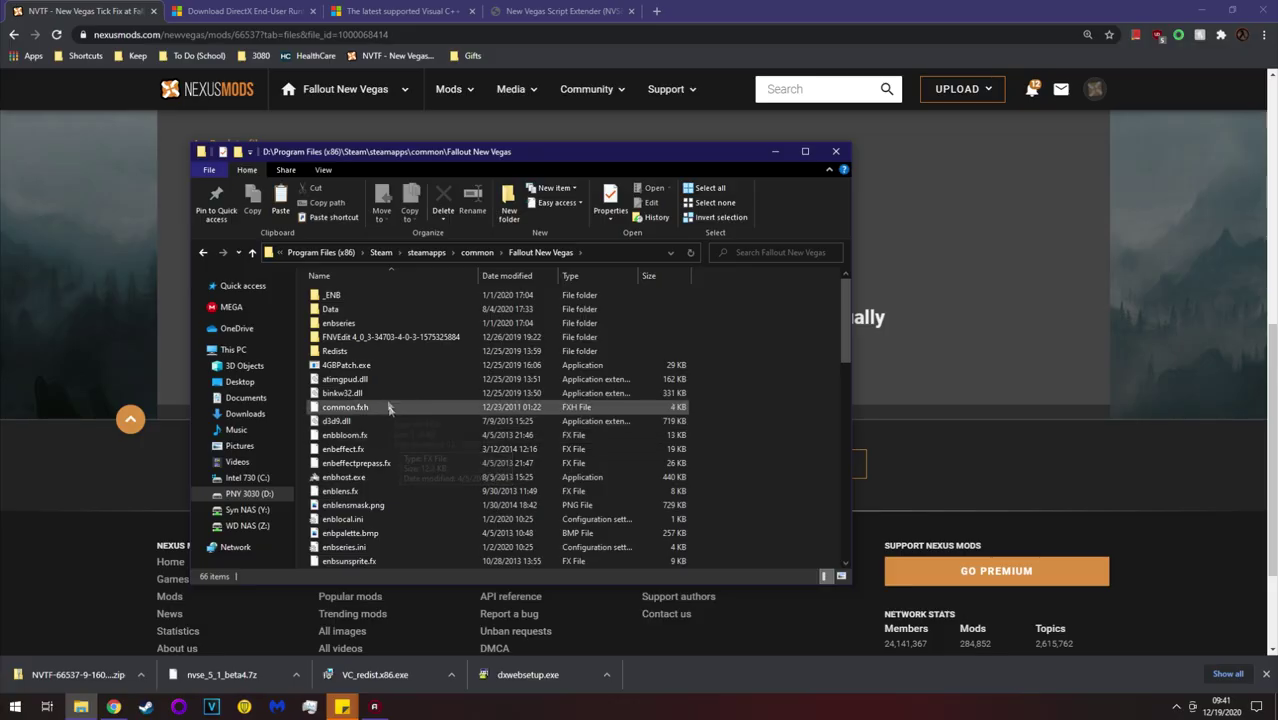
# Reopen the game's Data folder and paste the seven NVSE items into it
pyautogui.doubleClick(351, 310)
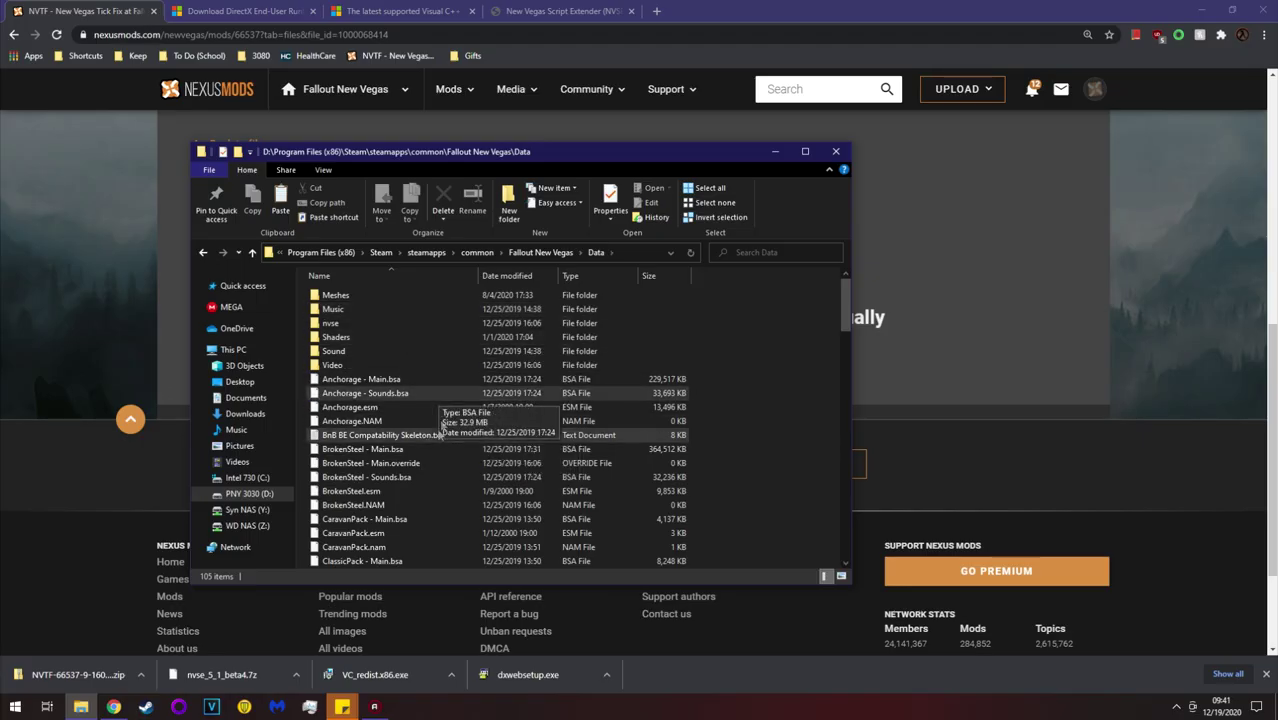
pyautogui.scroll(-4, 420, 424)
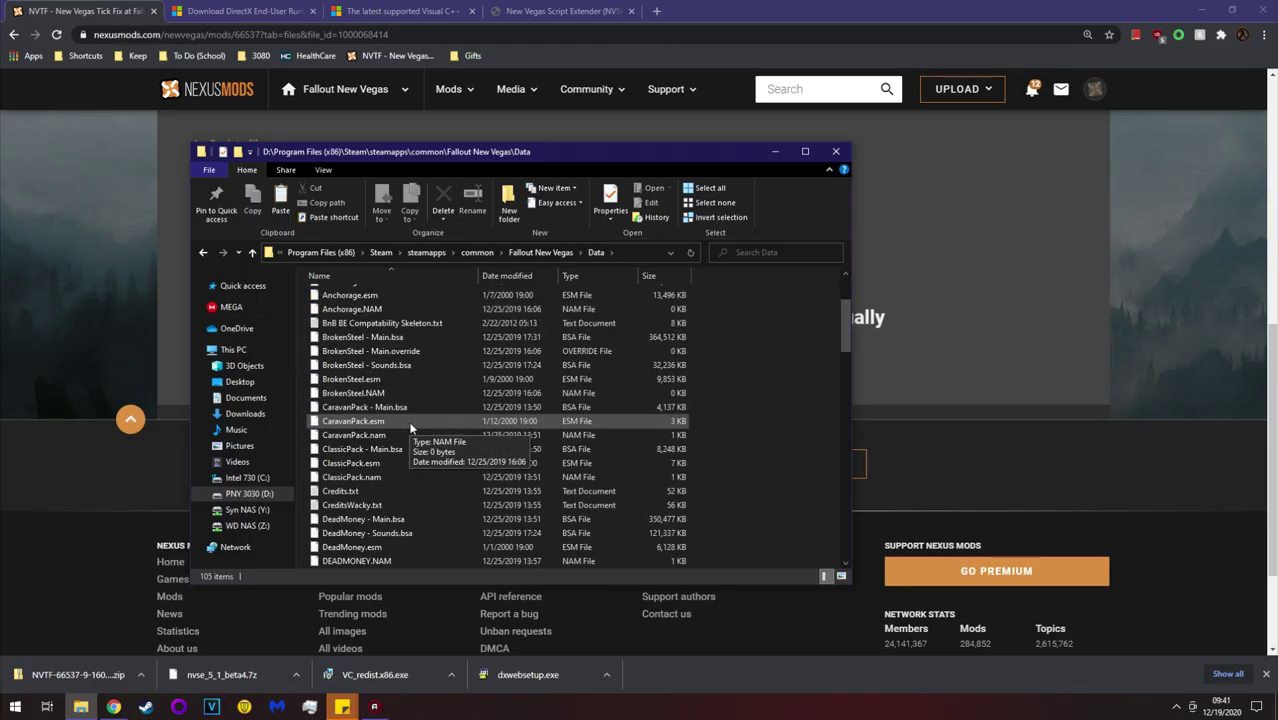
pyautogui.scroll(-5, 424, 420)
pyautogui.scroll(10, 420, 420)
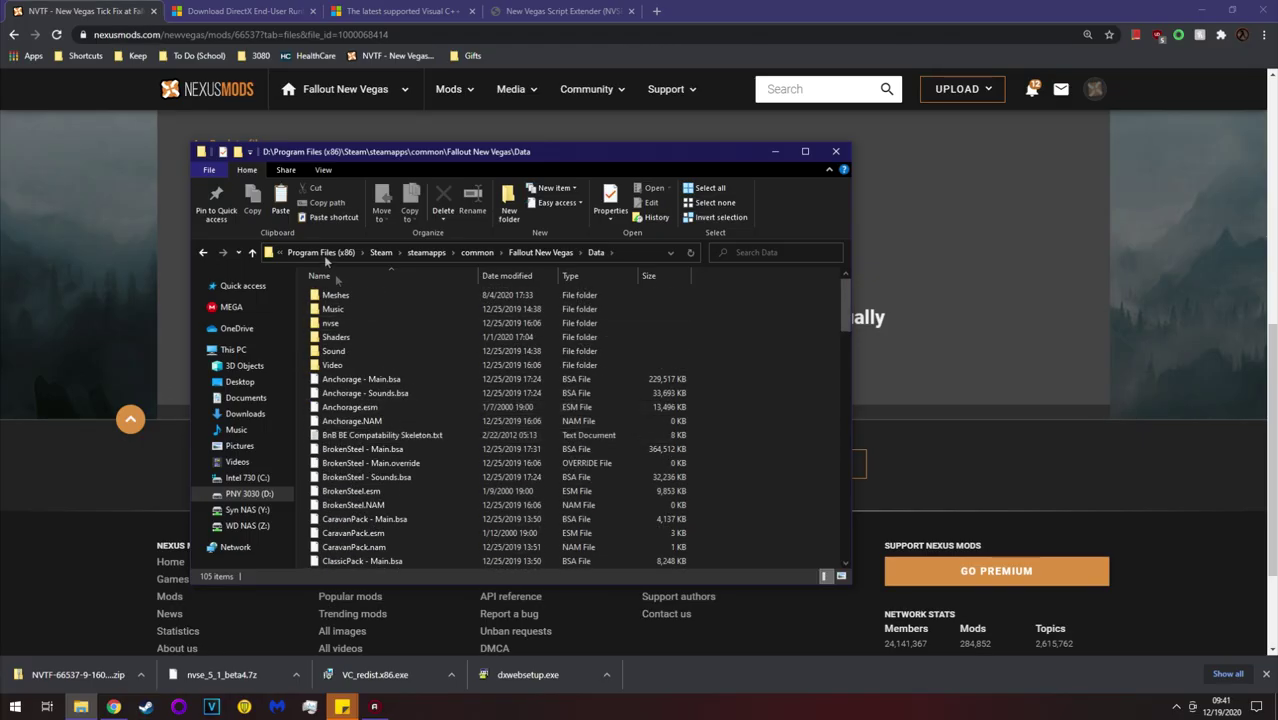
pyautogui.click(281, 204)
# Cut the selected NVSE files out of the Data folder
pyautogui.click(574, 386)
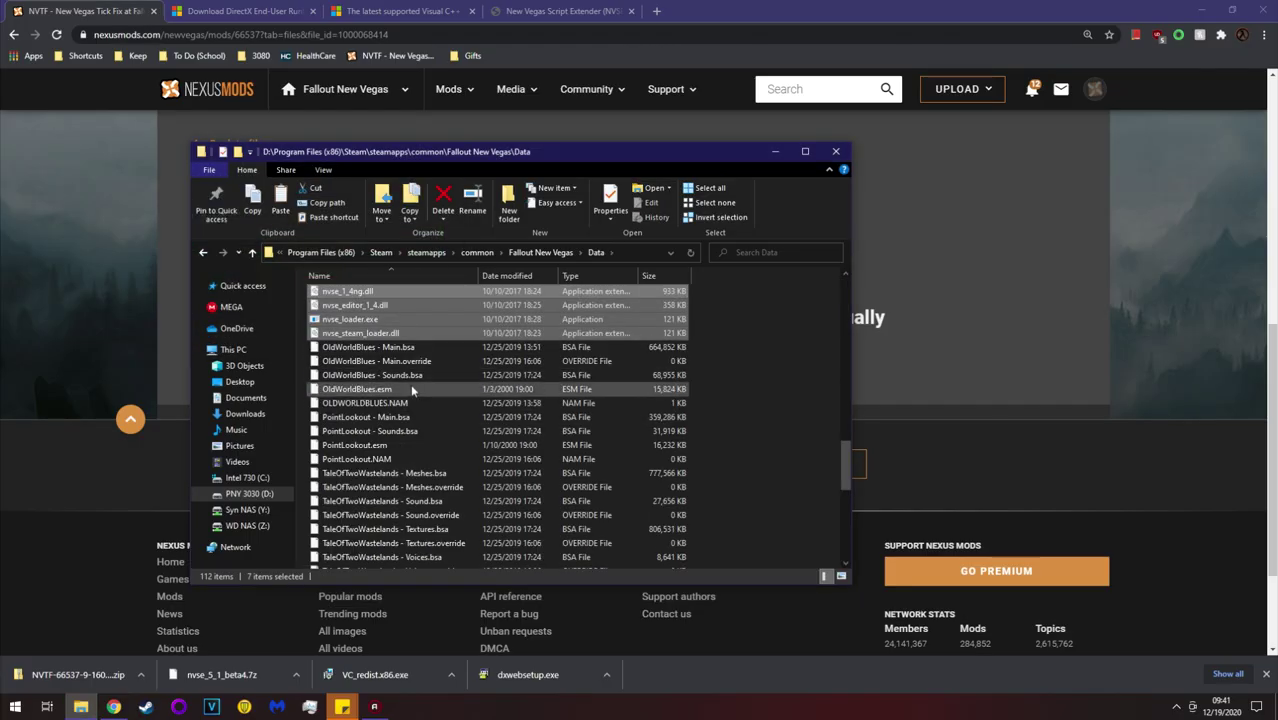
pyautogui.scroll(15, 415, 397)
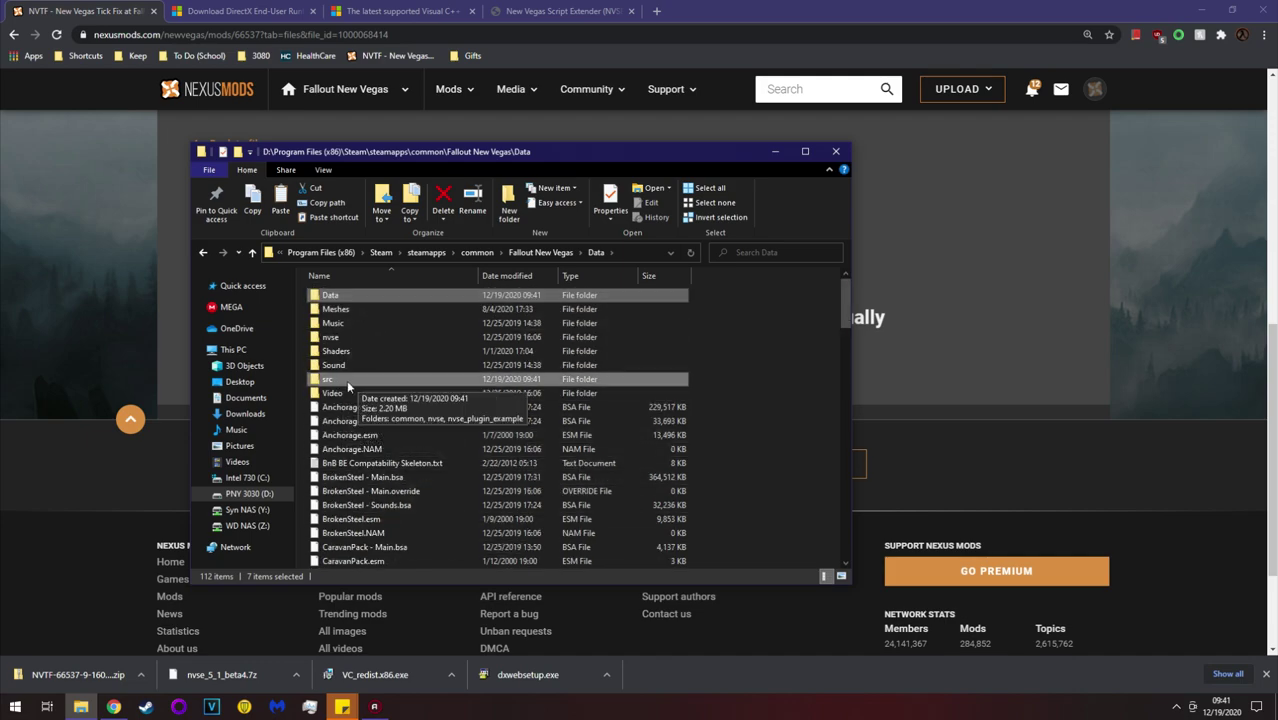
pyautogui.scroll(-15, 346, 379)
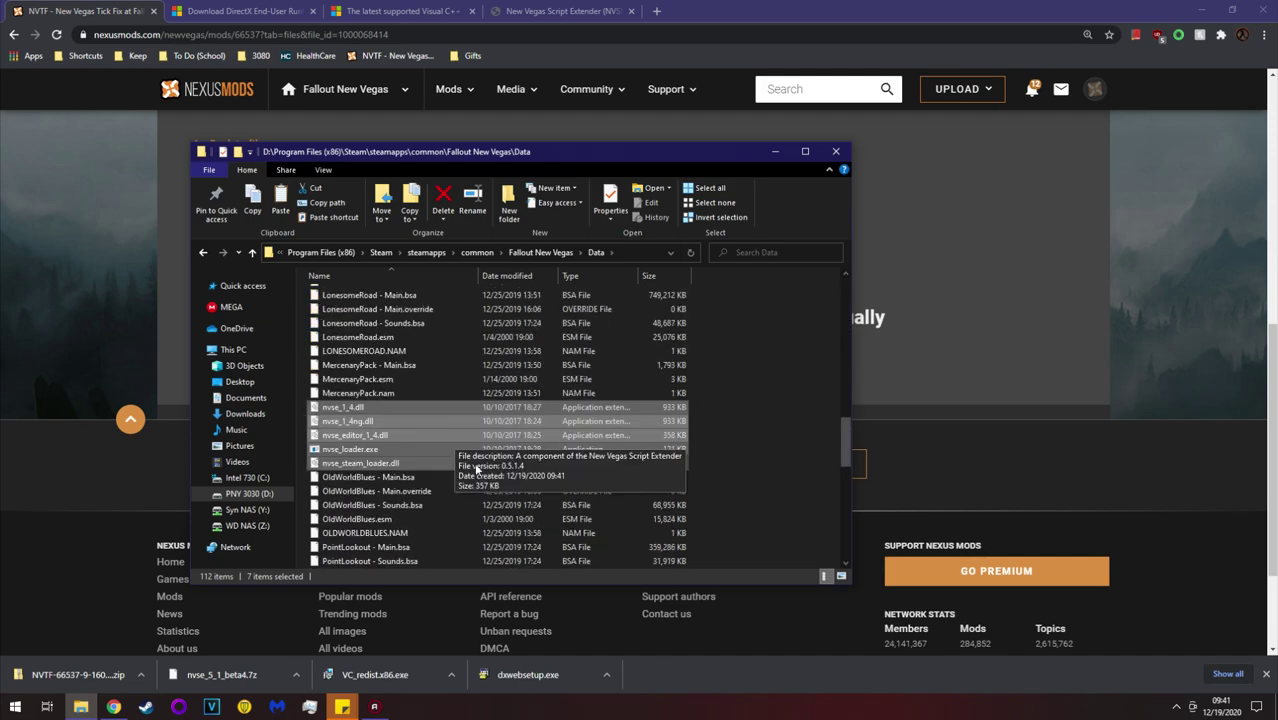
pyautogui.rightClick(370, 419)
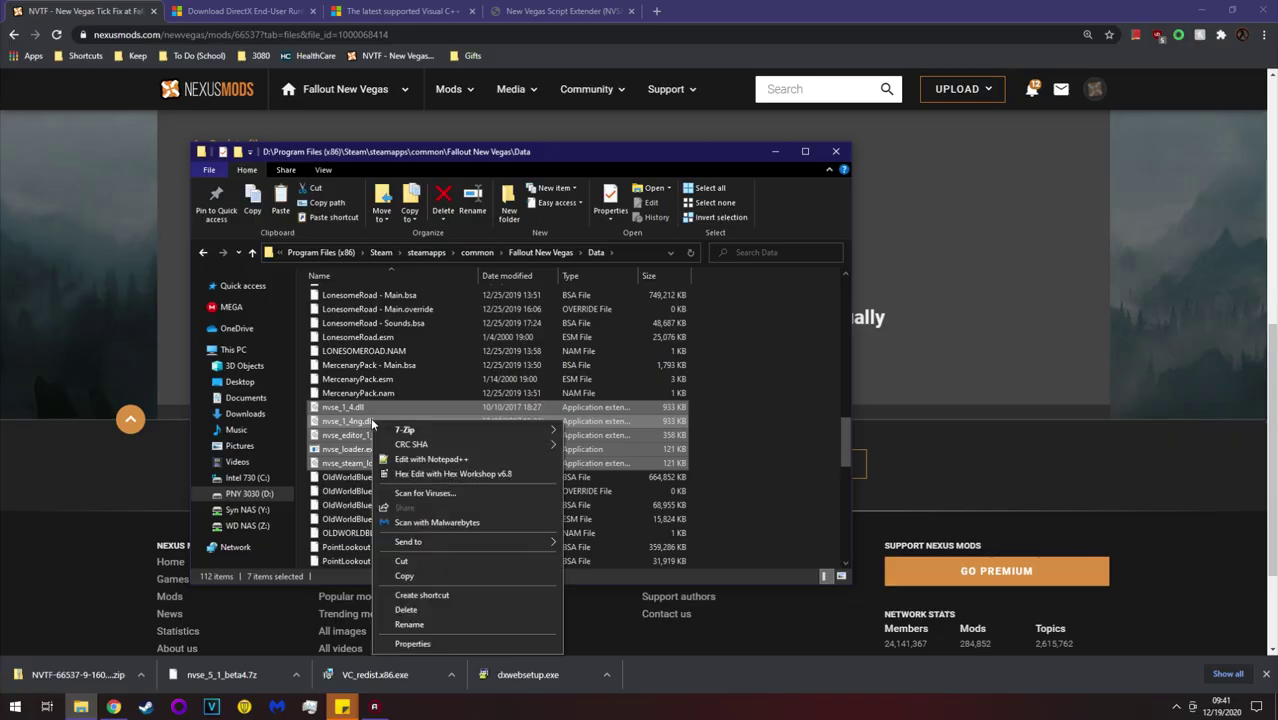
pyautogui.click(405, 576)
pyautogui.scroll(15, 734, 394)
# Paste them into the Fallout New Vegas folder, replacing the four same-named files
pyautogui.click(519, 254)
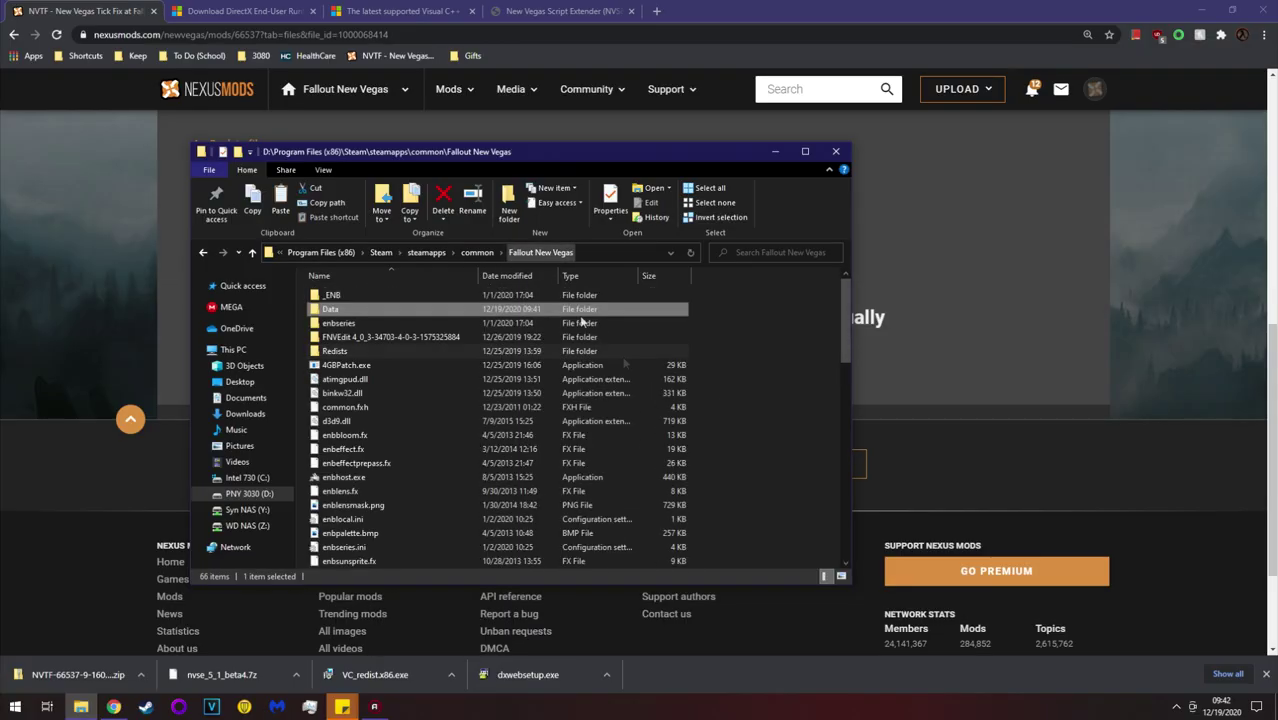
pyautogui.scroll(-3, 500, 410)
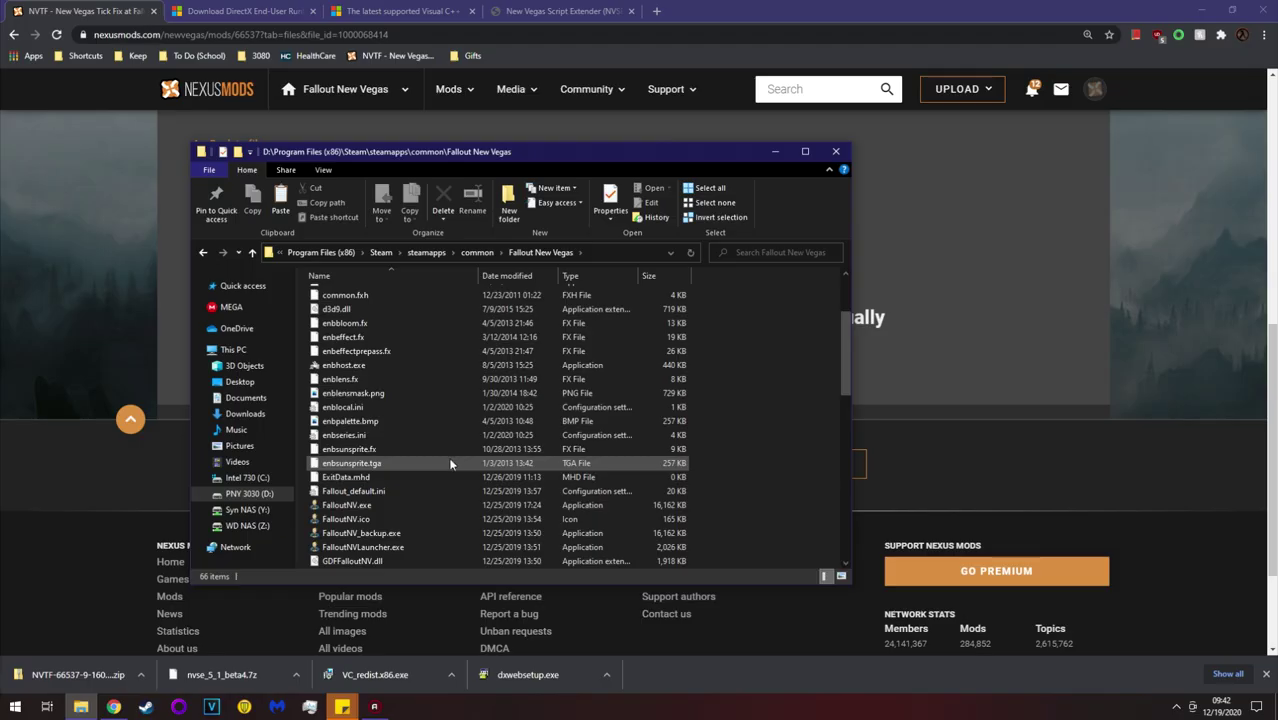
pyautogui.scroll(-5, 447, 458)
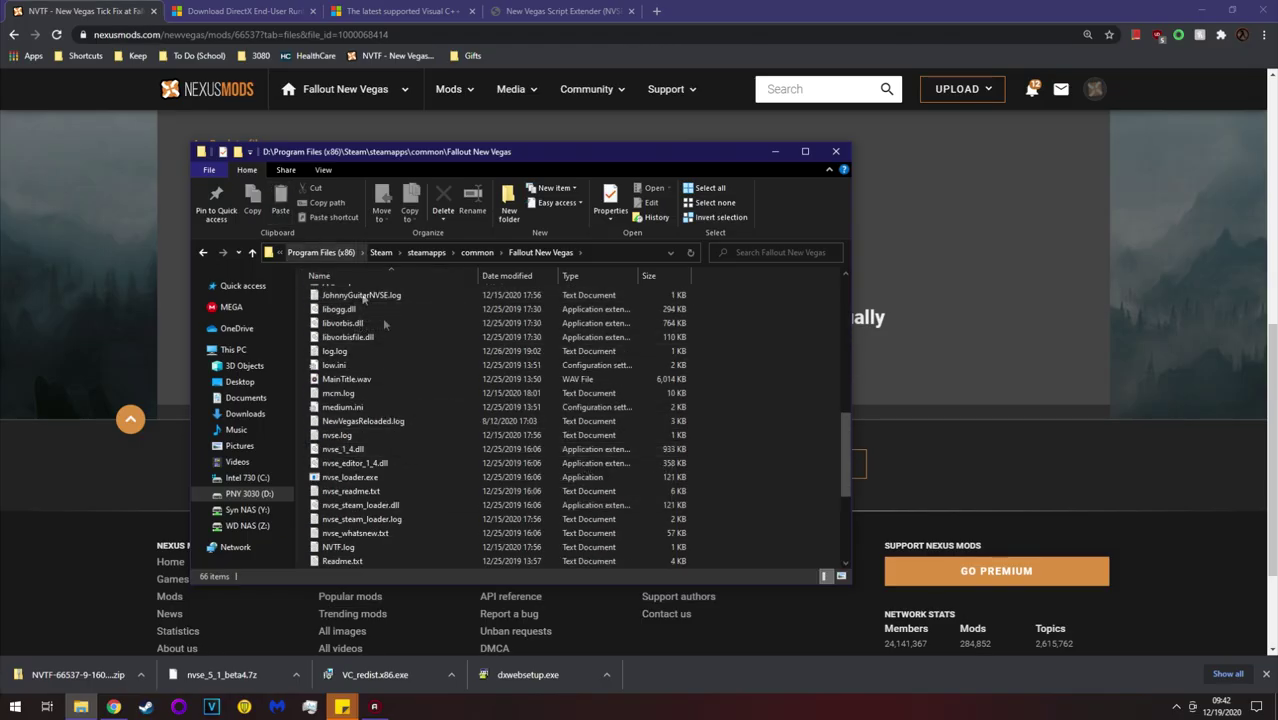
pyautogui.hotkey('ctrl', 'v')
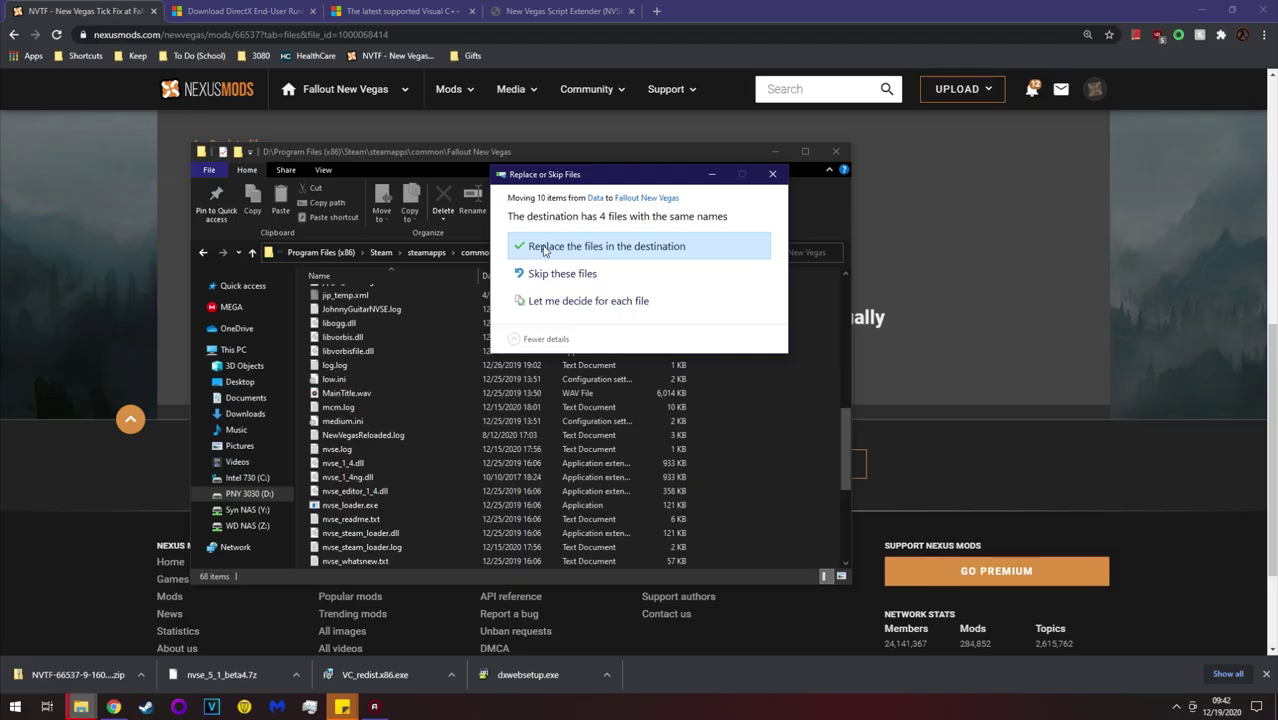
pyautogui.click(545, 250)
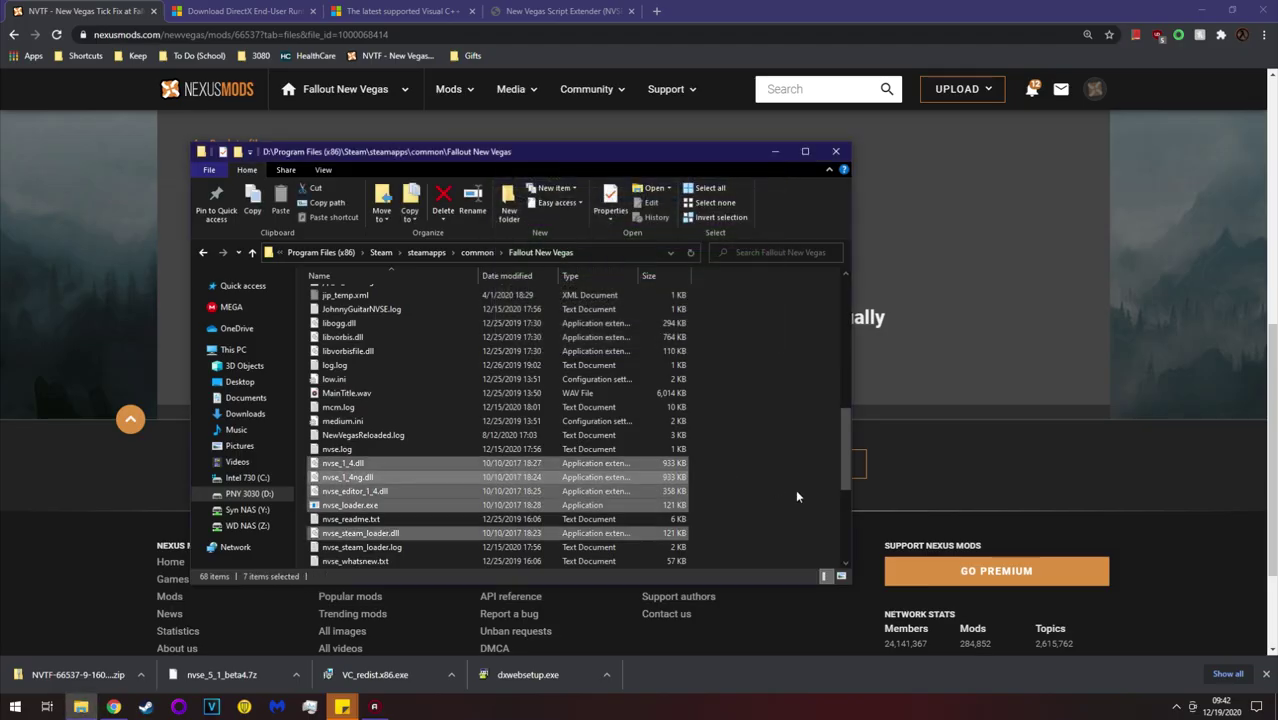
pyautogui.scroll(10, 565, 466)
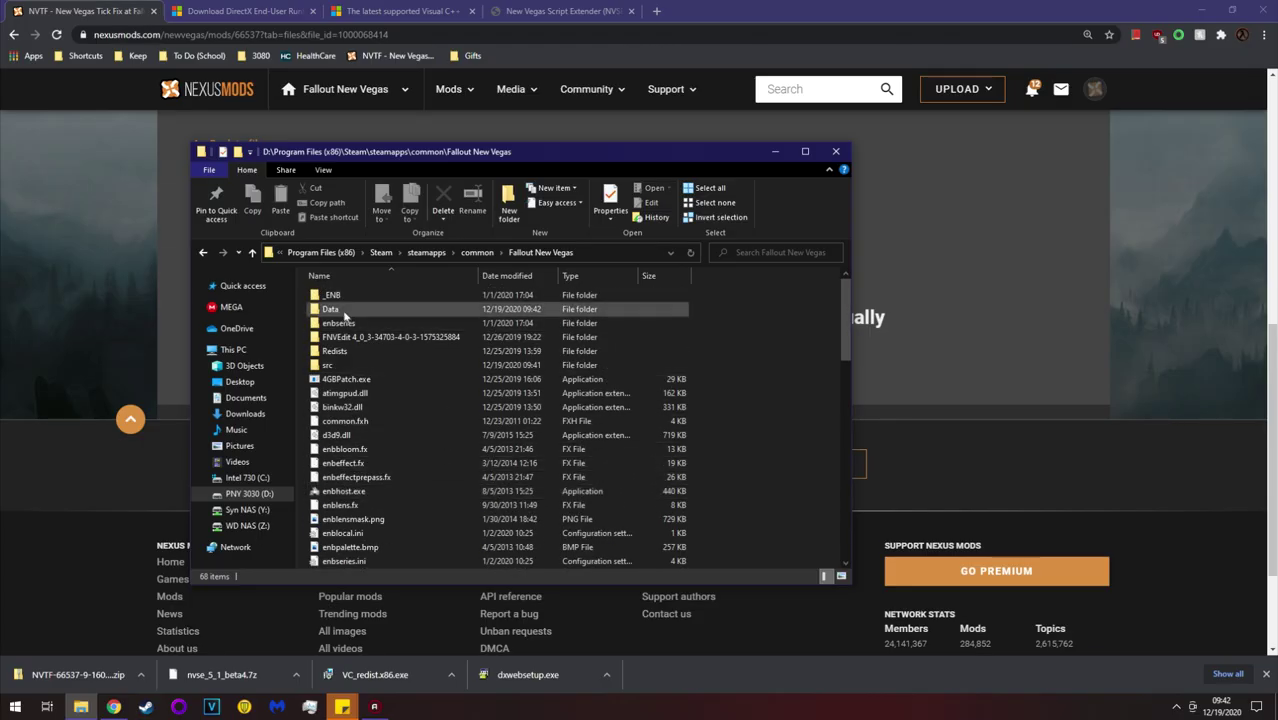
# Open the game's Data\nvse\plugins folder, which lists NVTF.dll and NVTF.ini among nine items
pyautogui.doubleClick(340, 310)
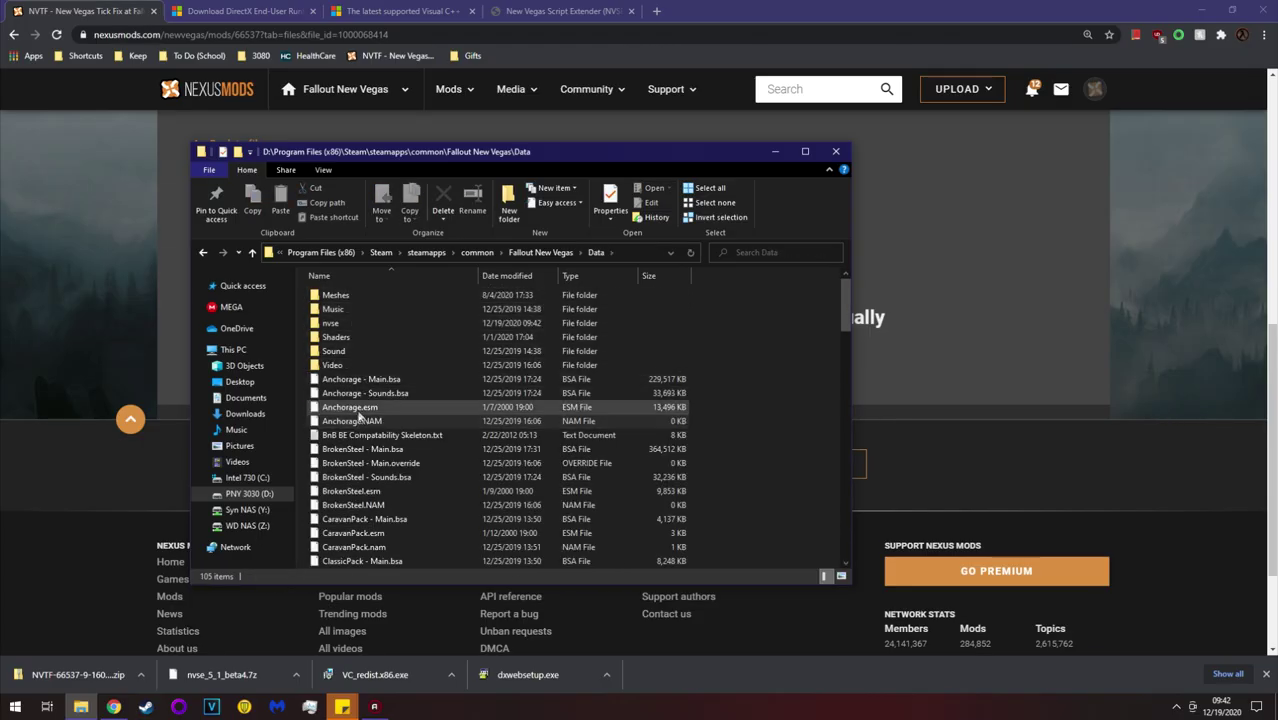
pyautogui.scroll(-4, 400, 434)
pyautogui.scroll(4, 400, 434)
pyautogui.doubleClick(336, 323)
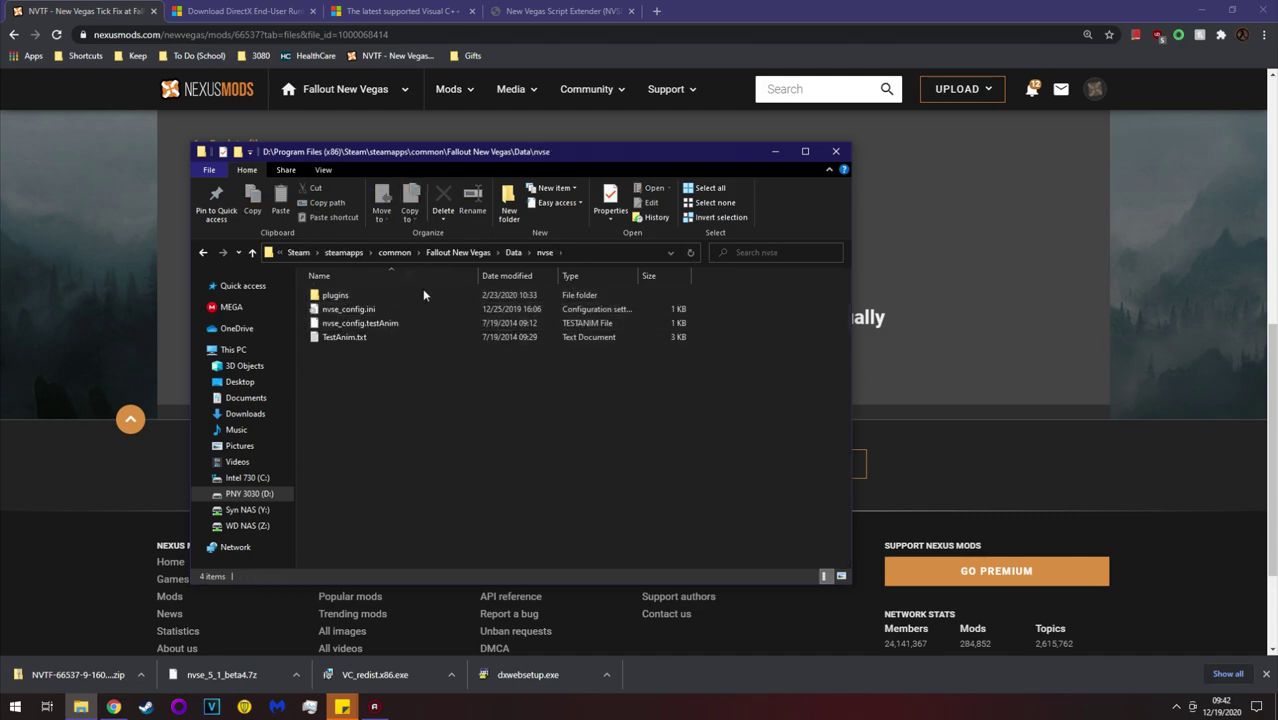
pyautogui.doubleClick(338, 299)
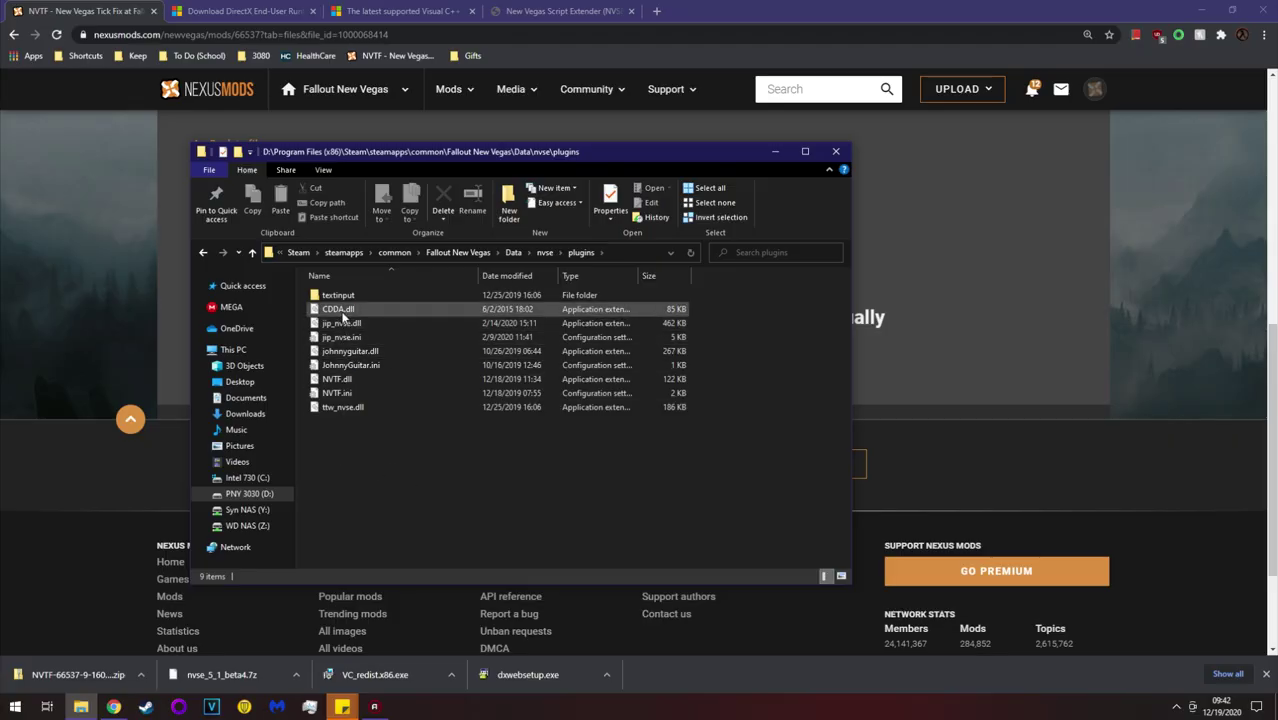
pyautogui.rightClick(95, 703)
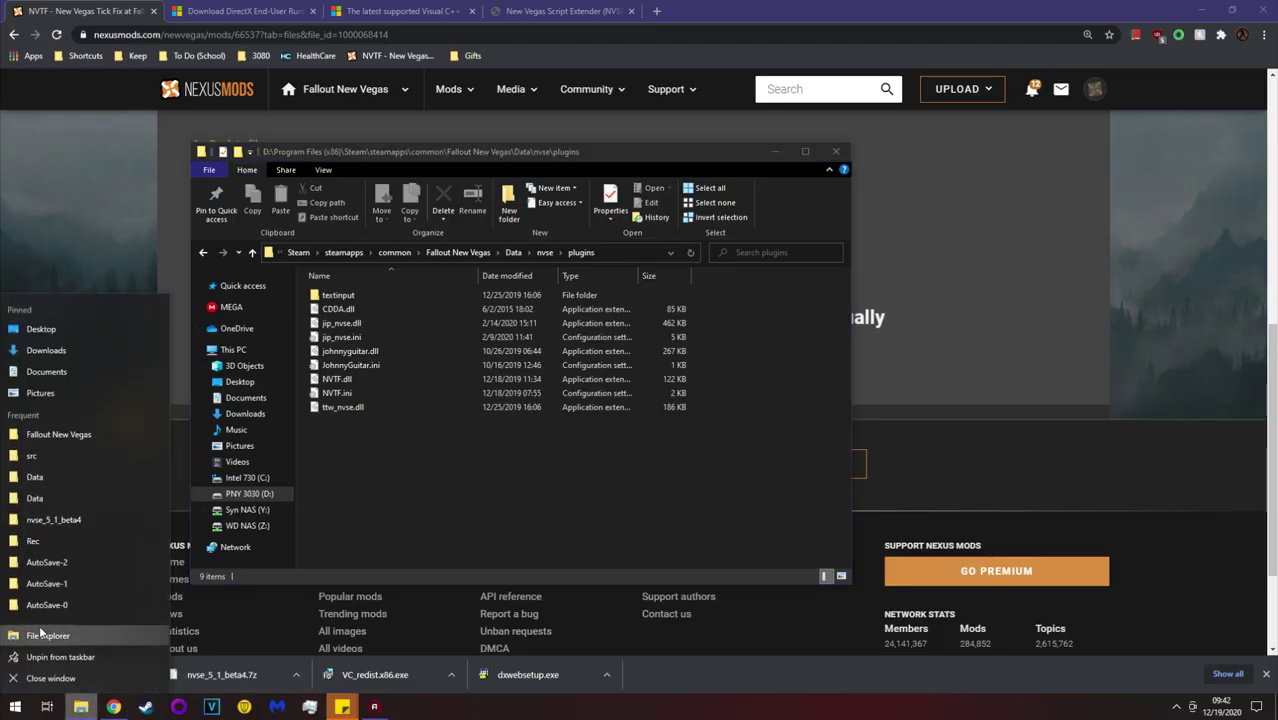
pyautogui.click(43, 634)
pyautogui.doubleClick(404, 362)
pyautogui.doubleClick(385, 344)
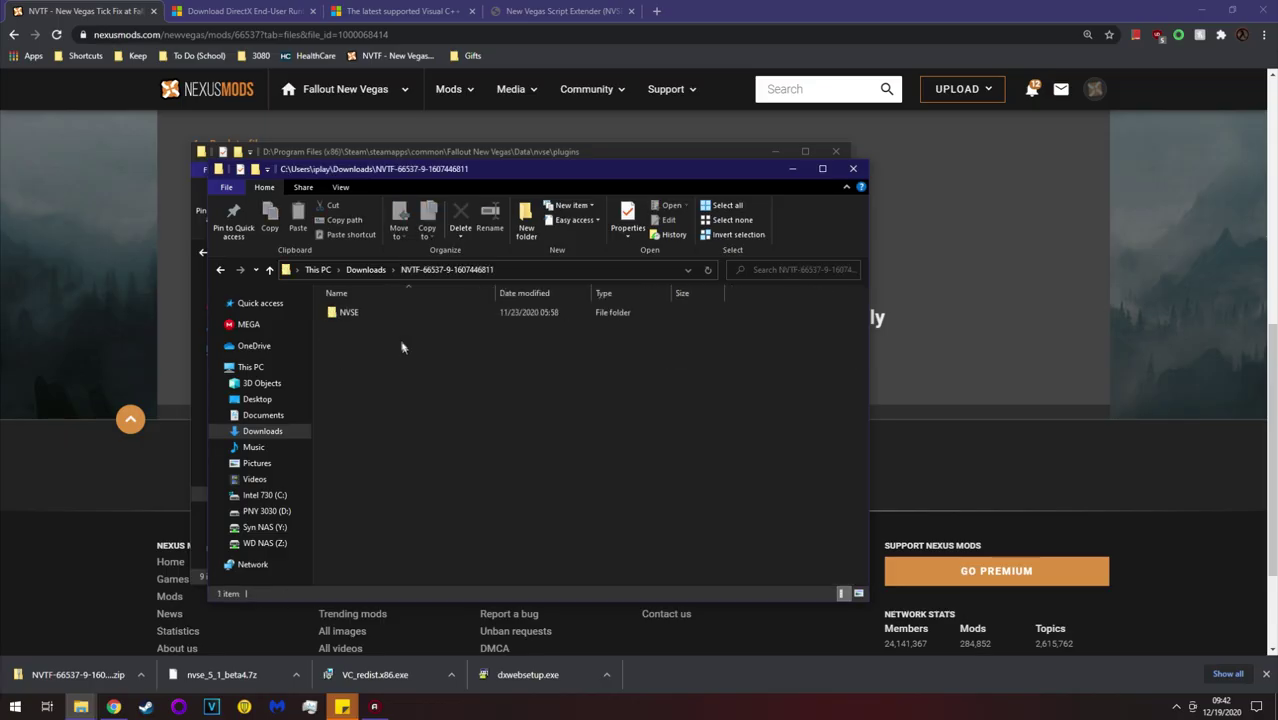
pyautogui.doubleClick(363, 314)
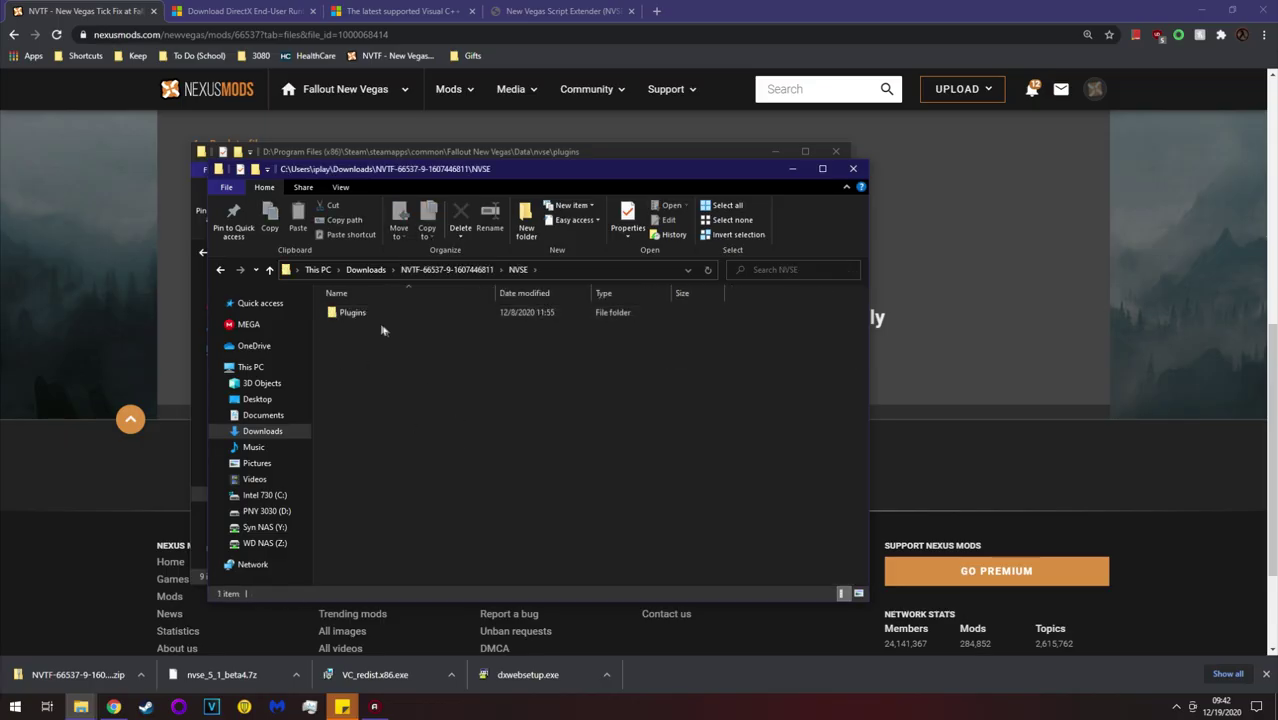
pyautogui.doubleClick(363, 313)
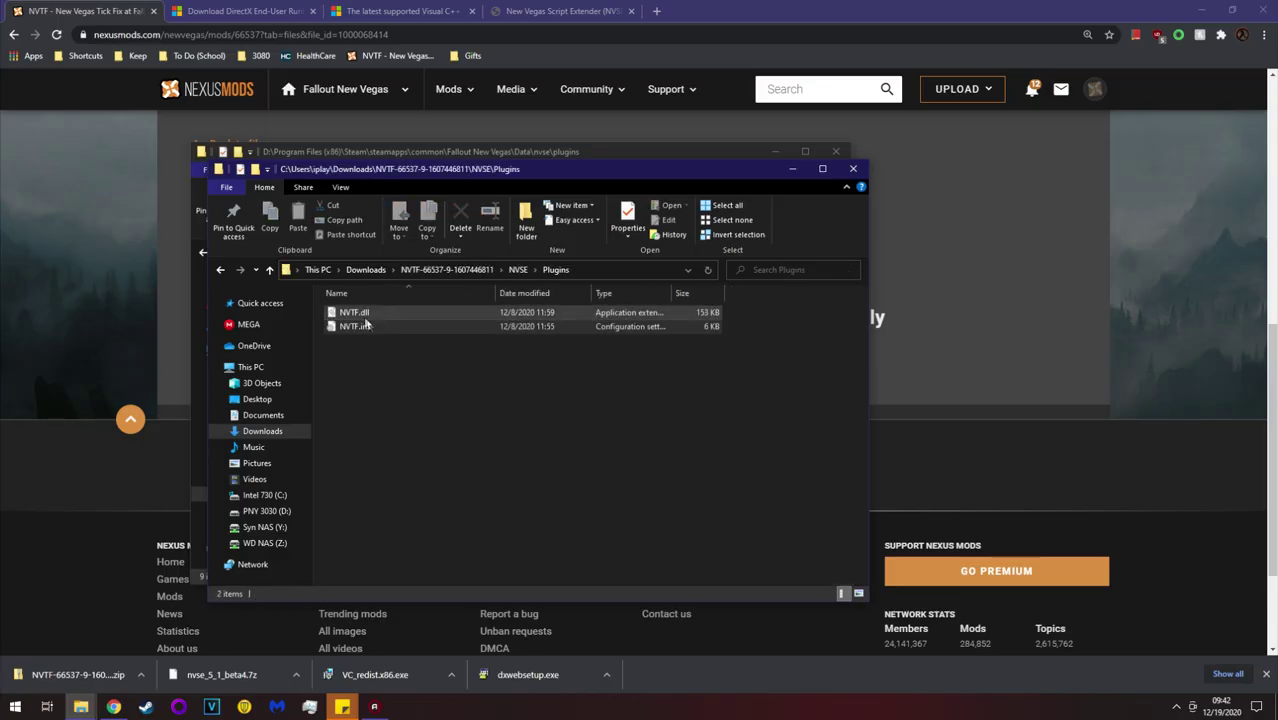
# Copy NVTF.dll and NVTF.ini and bring the game's plugins folder back in front
pyautogui.moveTo(368, 388); pyautogui.dragTo(386, 310)
pyautogui.rightClick(386, 310)
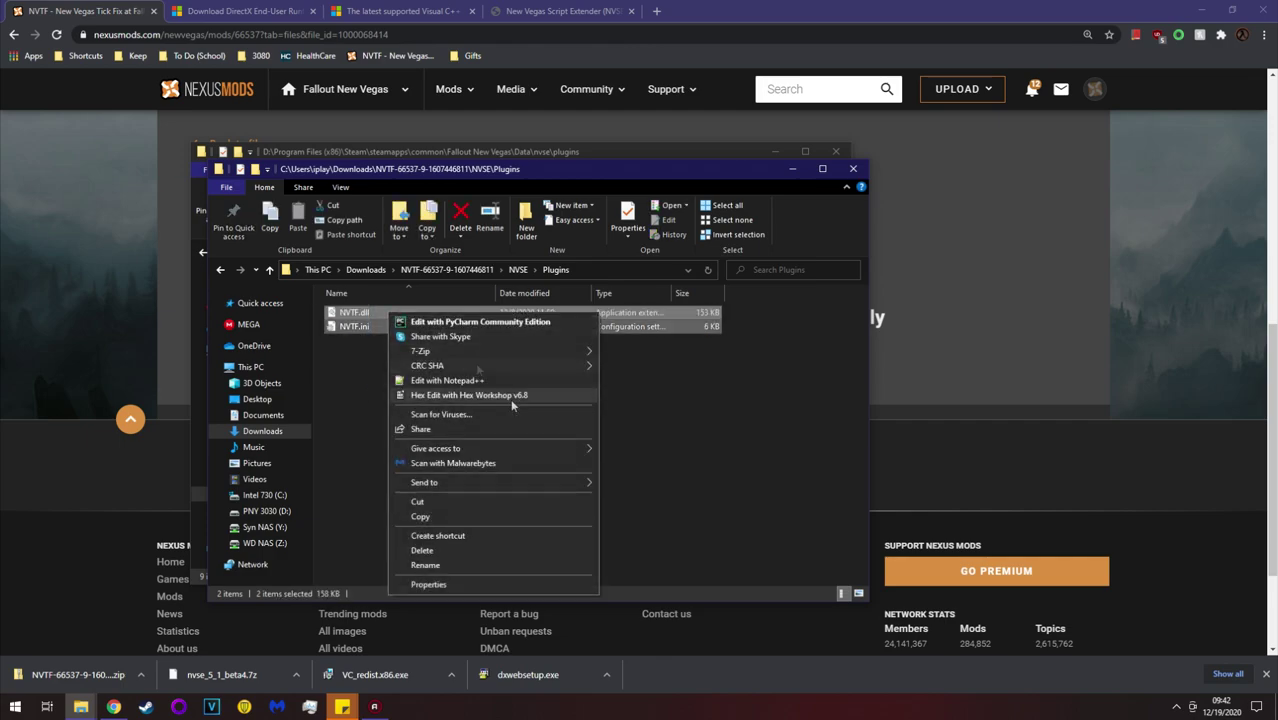
pyautogui.click(430, 517)
pyautogui.click(430, 302)
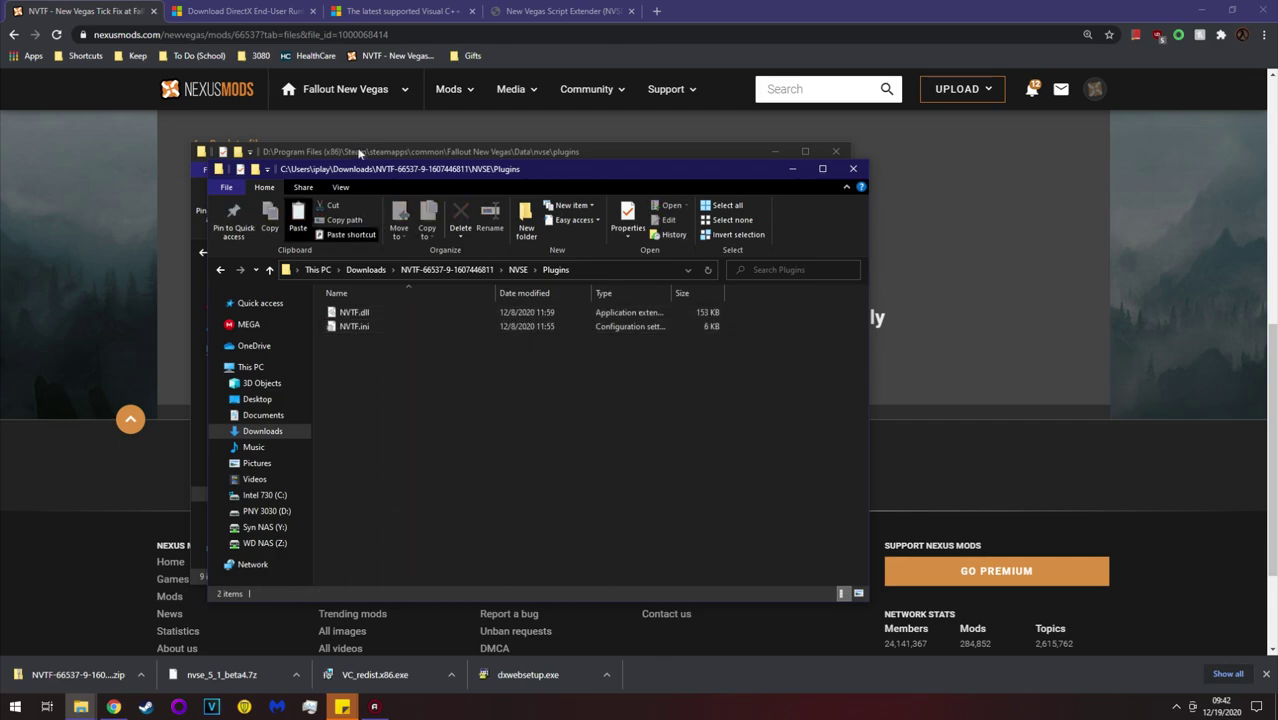
pyautogui.click(352, 151)
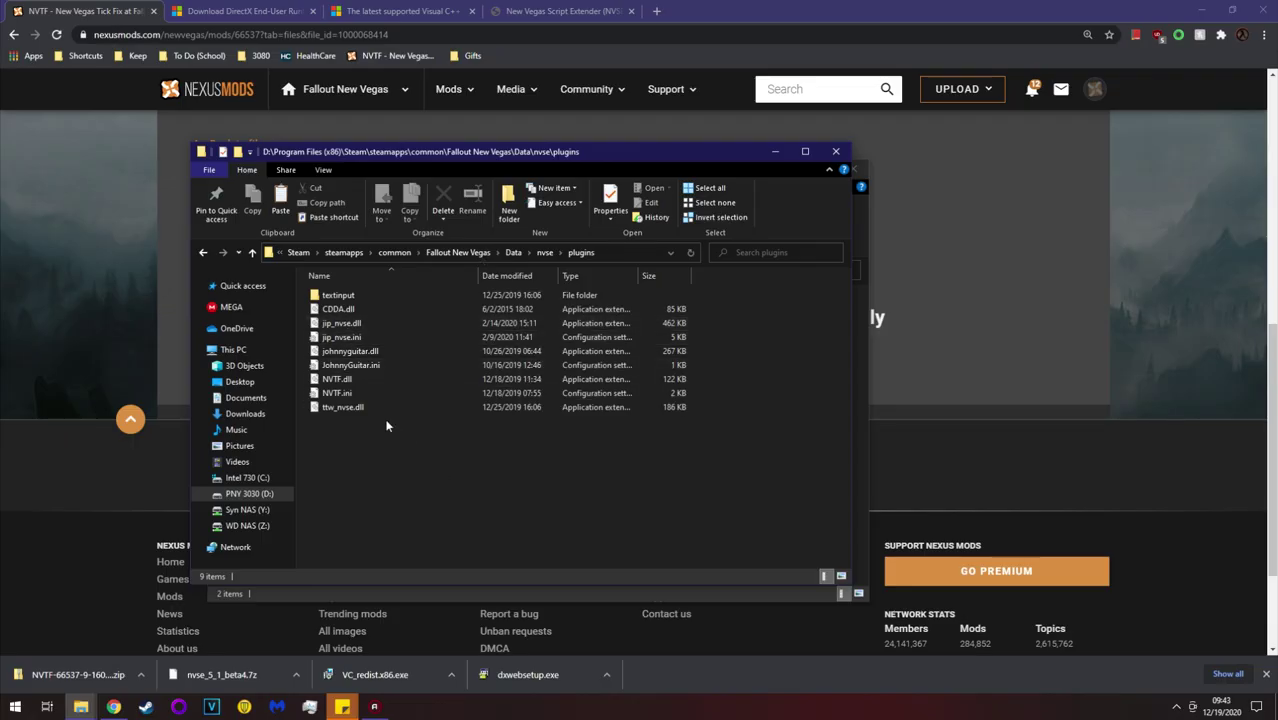
pyautogui.rightClick(347, 394)
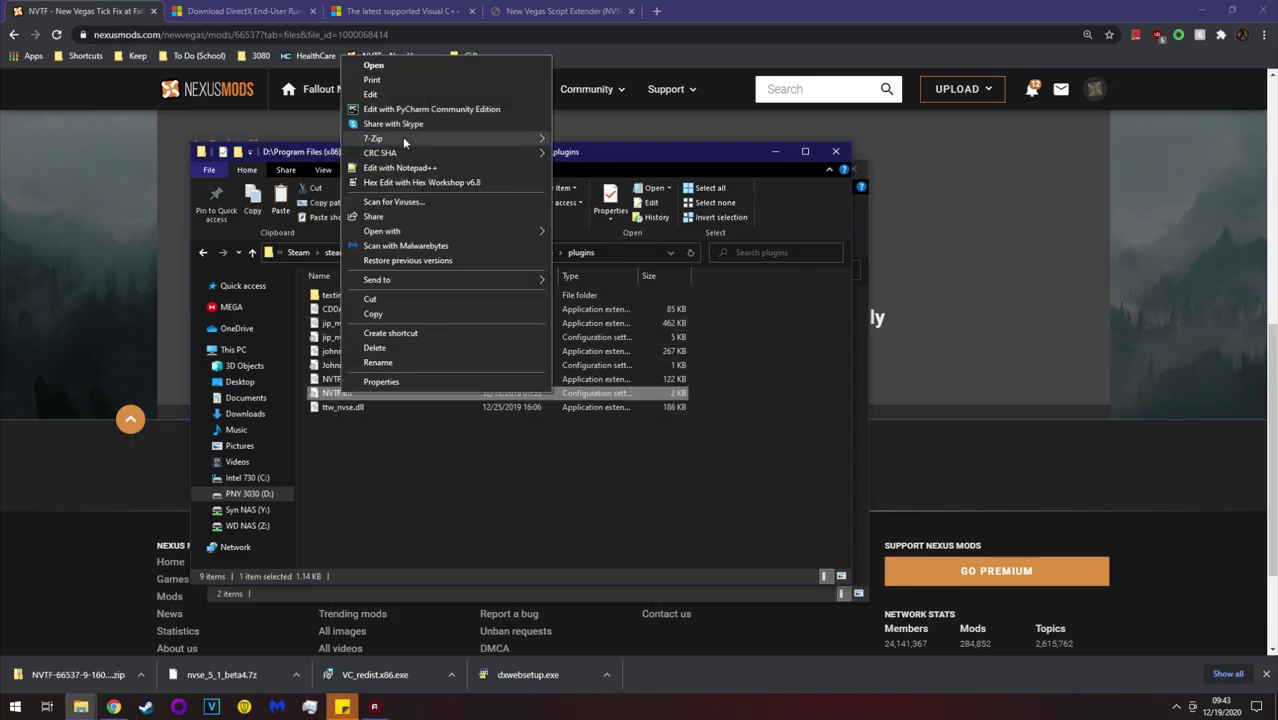
pyautogui.click(398, 168)
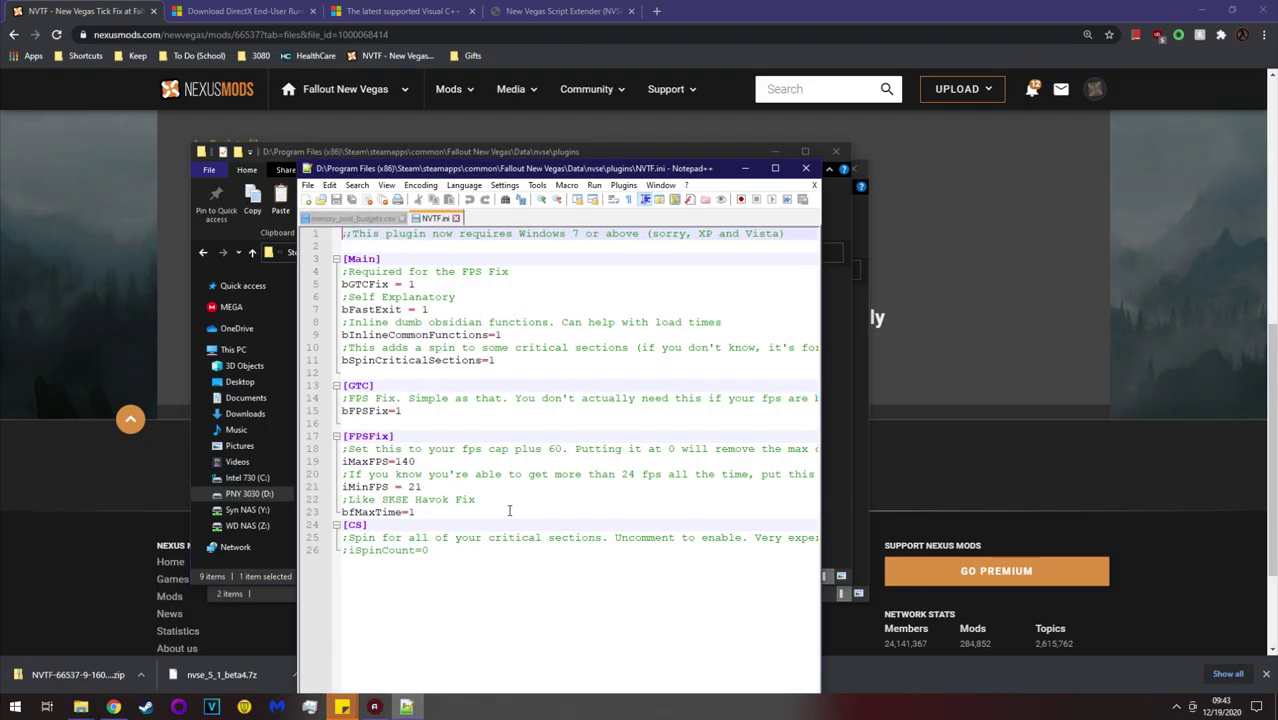
pyautogui.click(806, 172)
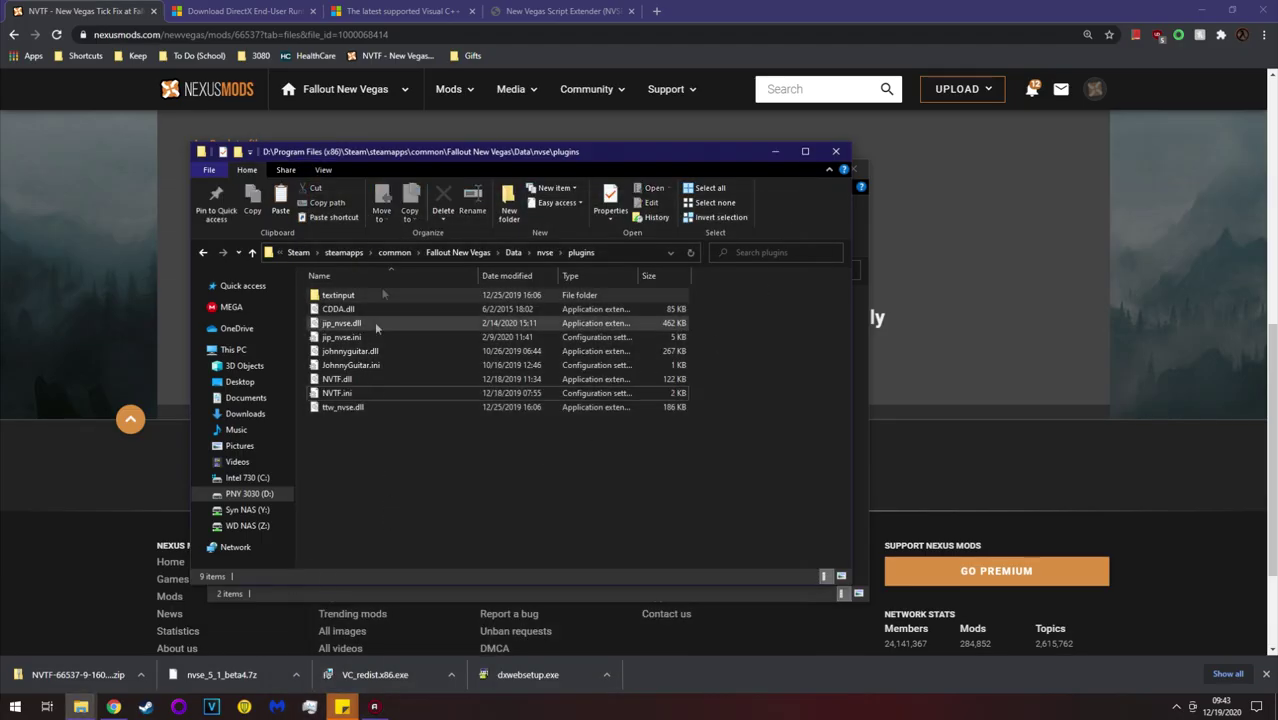
# Paste the NVTF files choosing Skip to keep the existing ones, then close both Explorer windows
pyautogui.click(287, 203)
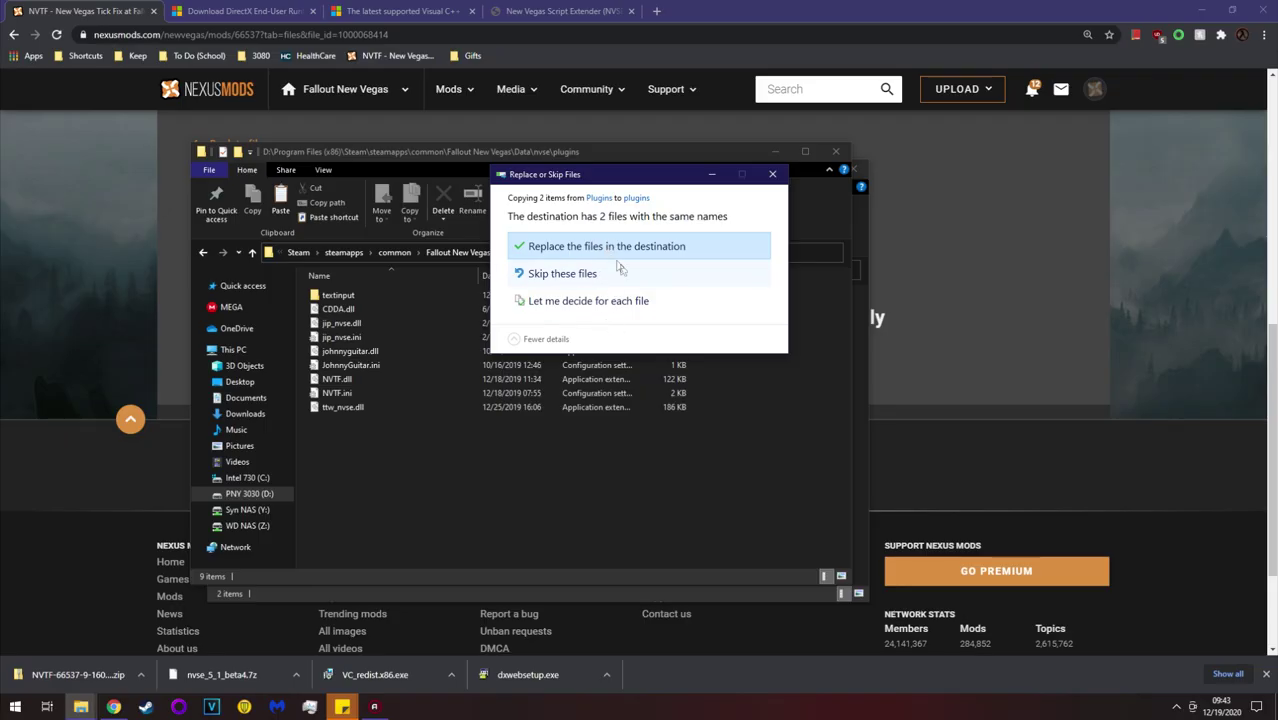
pyautogui.click(773, 176)
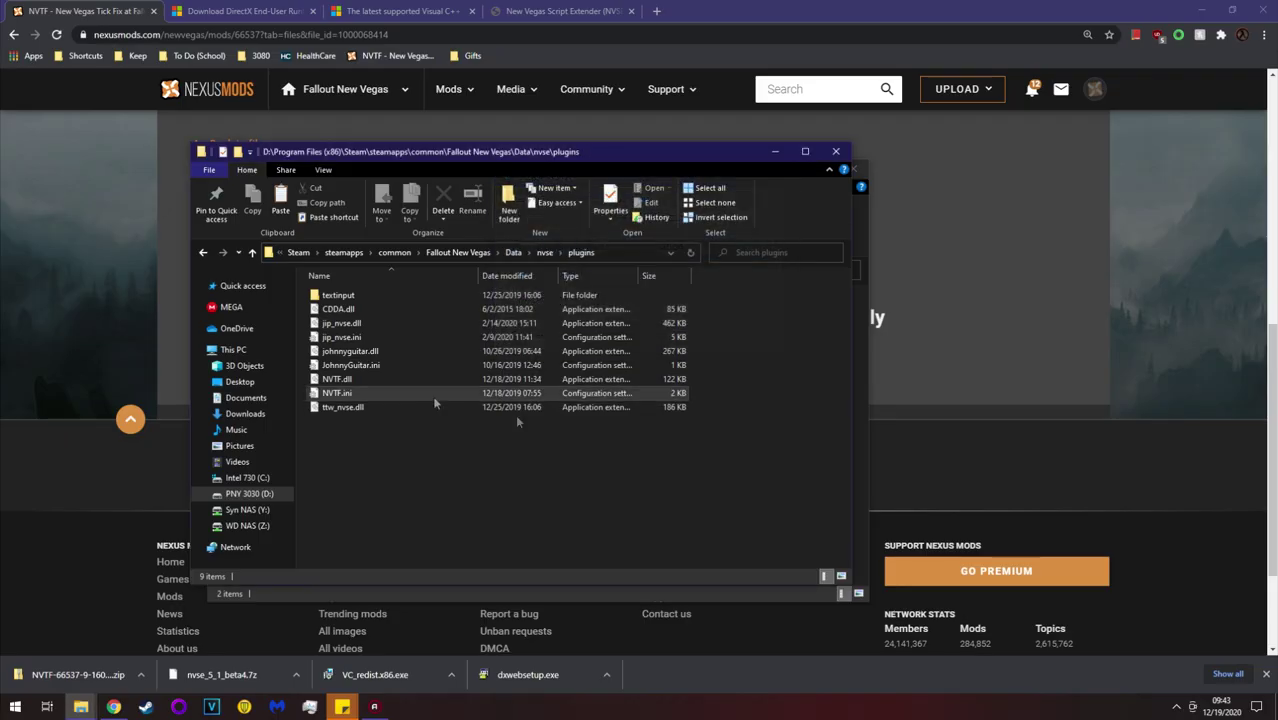
pyautogui.click(245, 413)
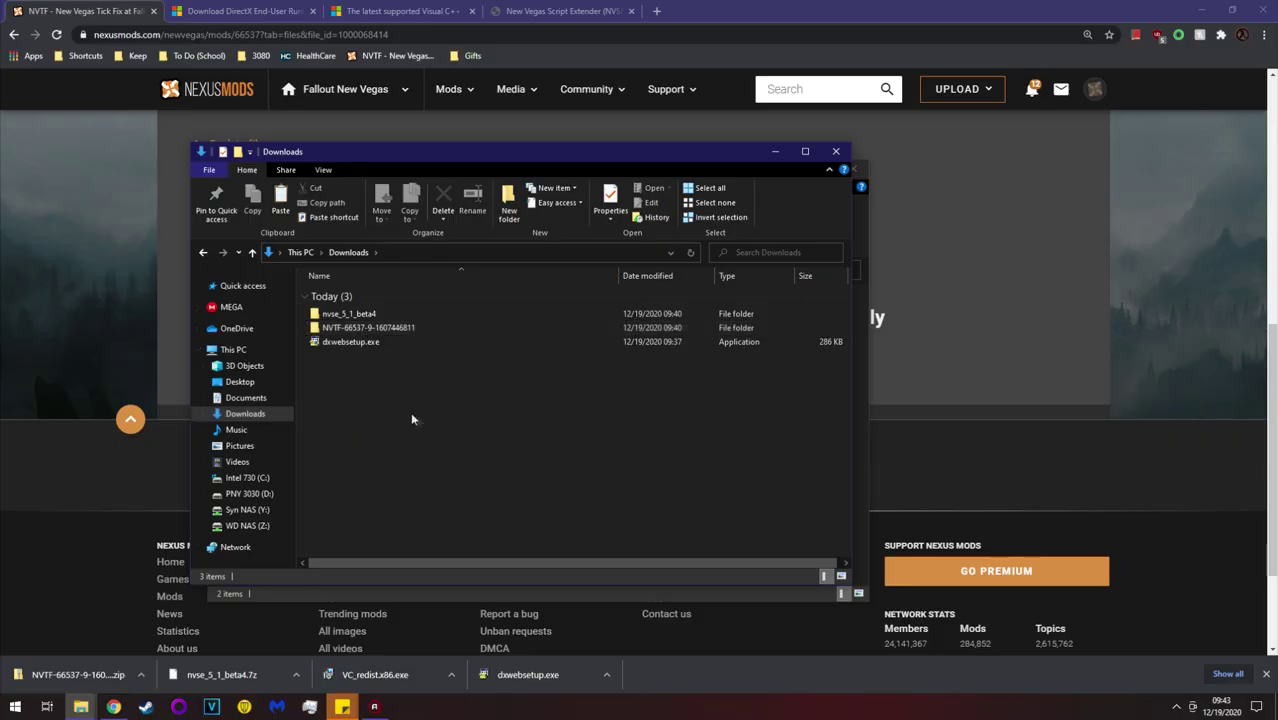
pyautogui.click(835, 152)
pyautogui.click(852, 168)
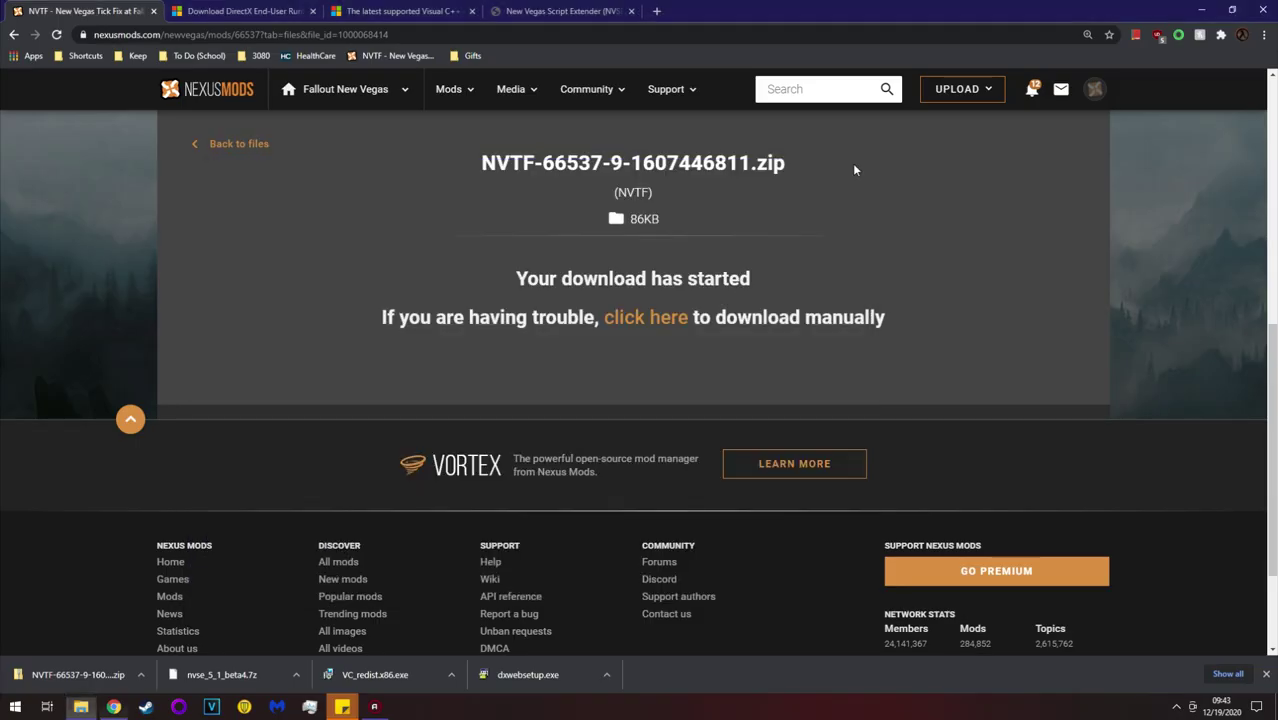